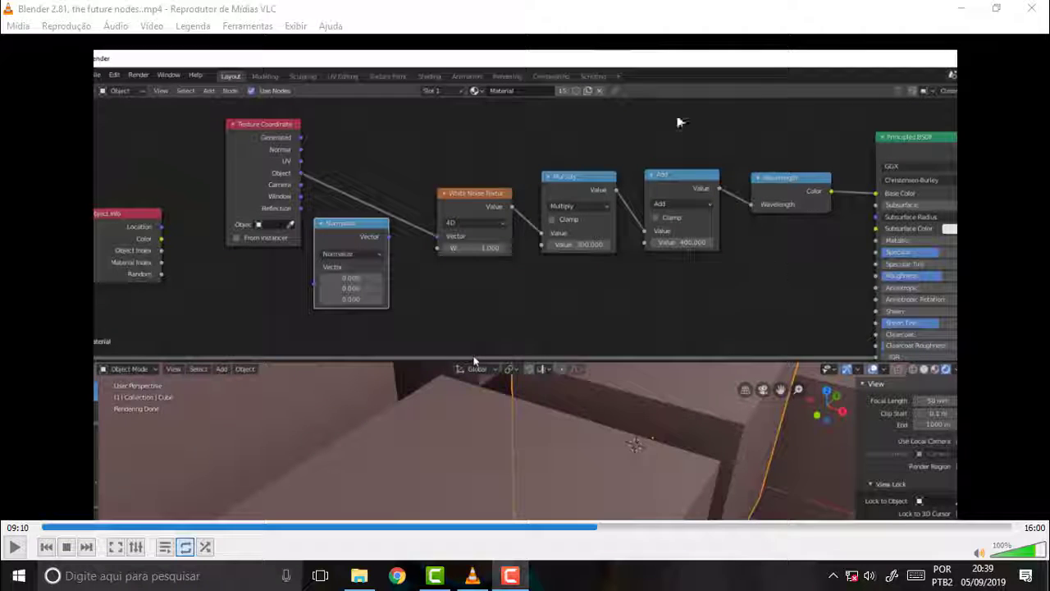
# - Seek the VLC Blender nodes tutorial from 08:10 back to 08:54
pyautogui.click(530, 527)
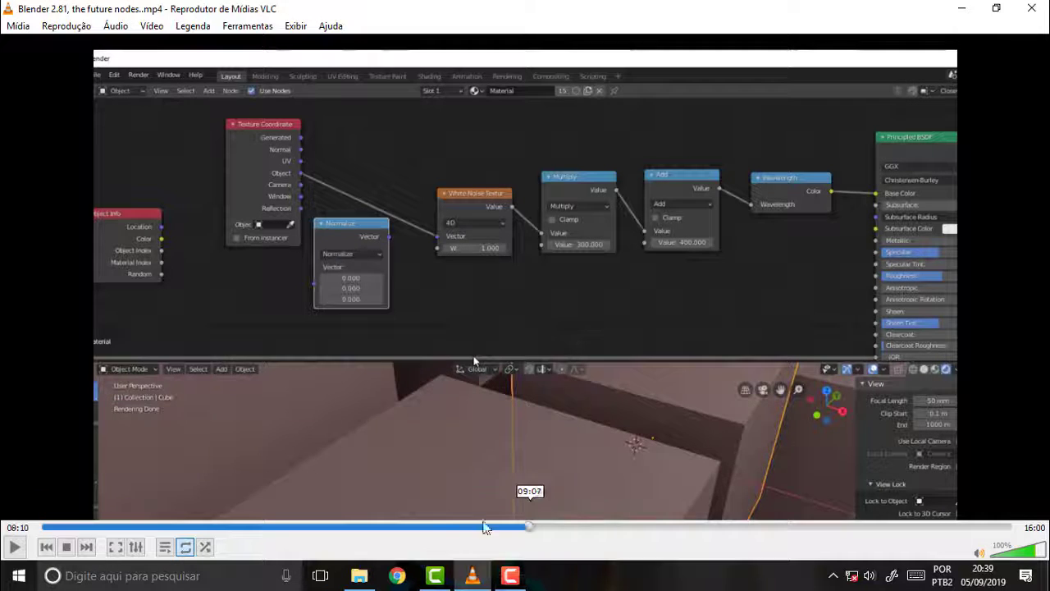
pyautogui.click(385, 528)
pyautogui.click(607, 527)
pyautogui.click(579, 527)
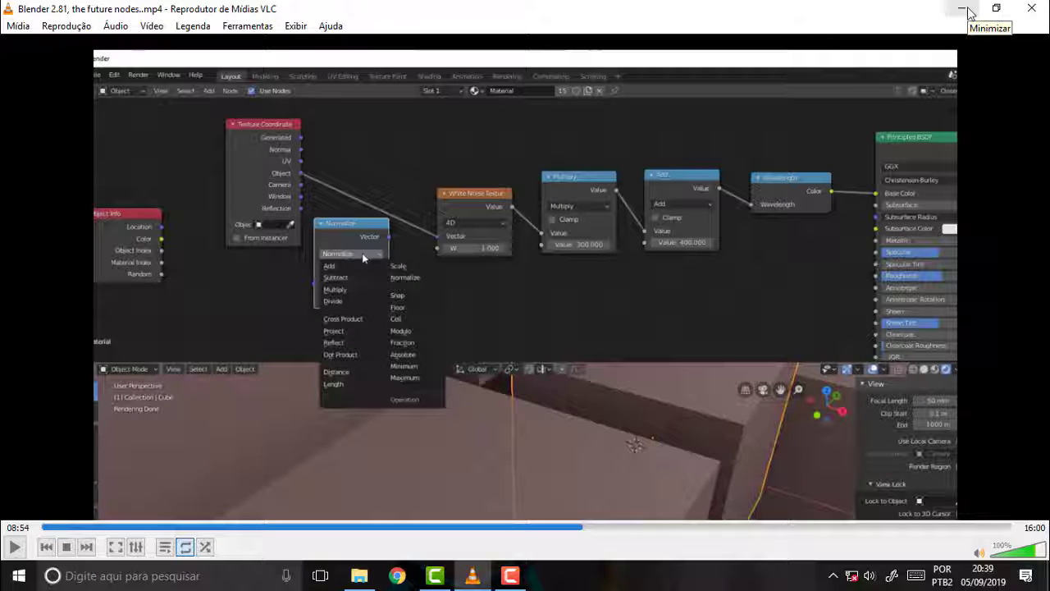
# - Minimize VLC and launch Blender 2.81 from its desktop shortcut, closing the blank window
pyautogui.click(967, 10)
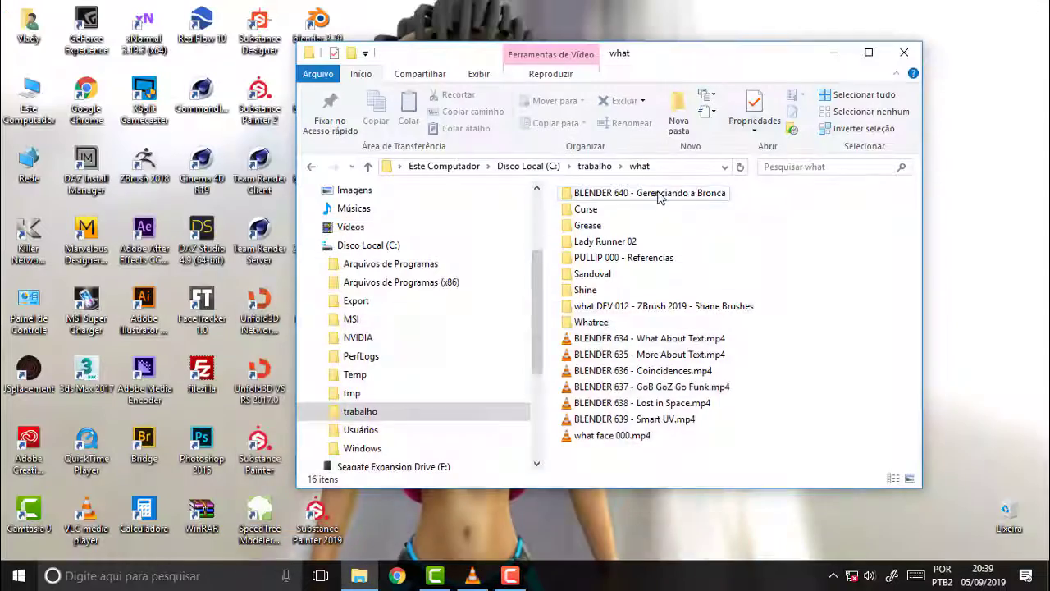
pyautogui.moveTo(642, 64); pyautogui.dragTo(776, 65)
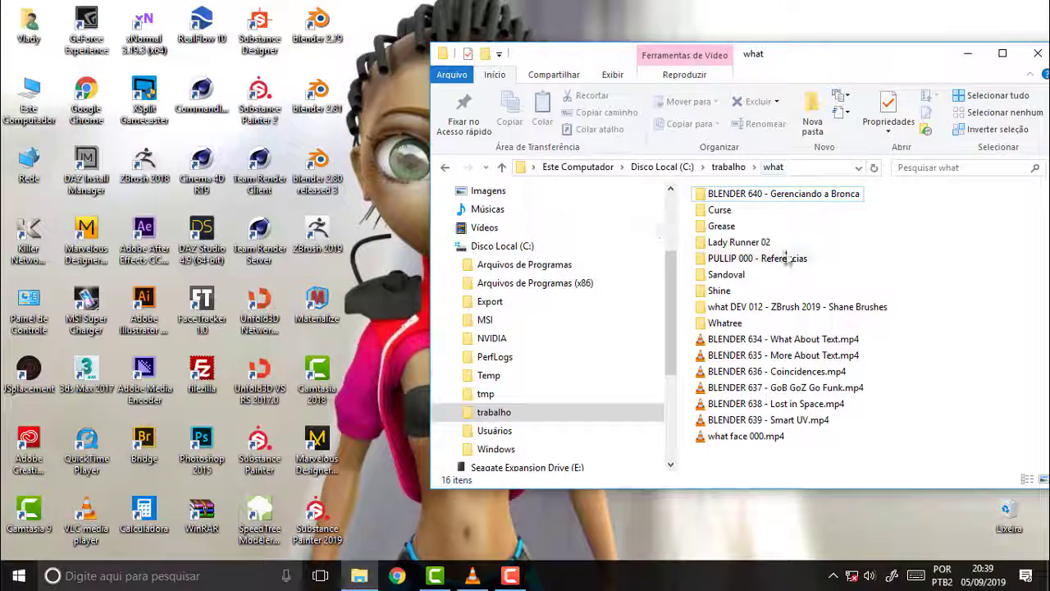
pyautogui.click(316, 93)
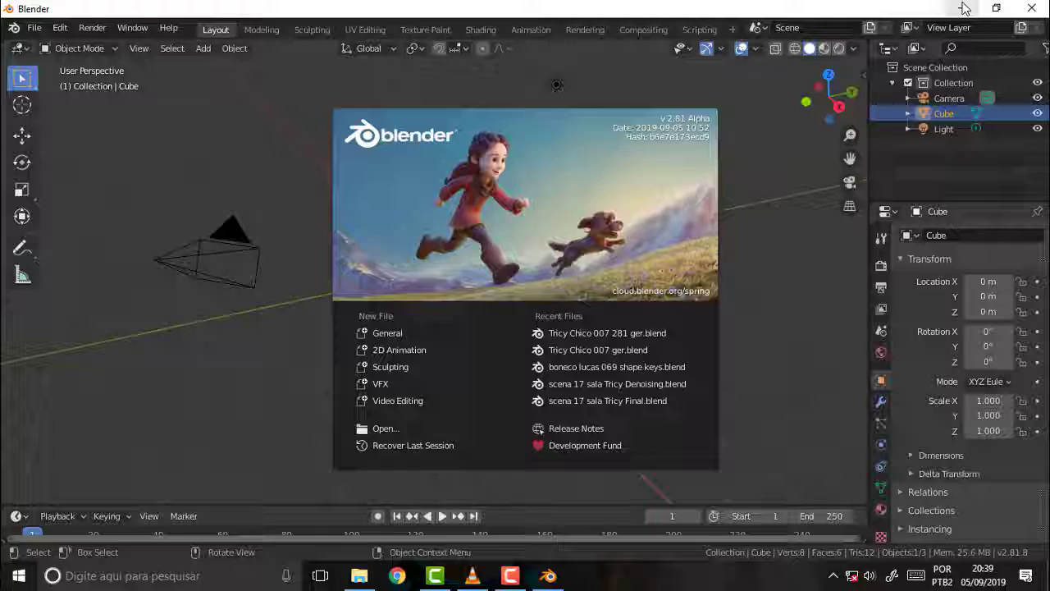
pyautogui.click(1026, 10)
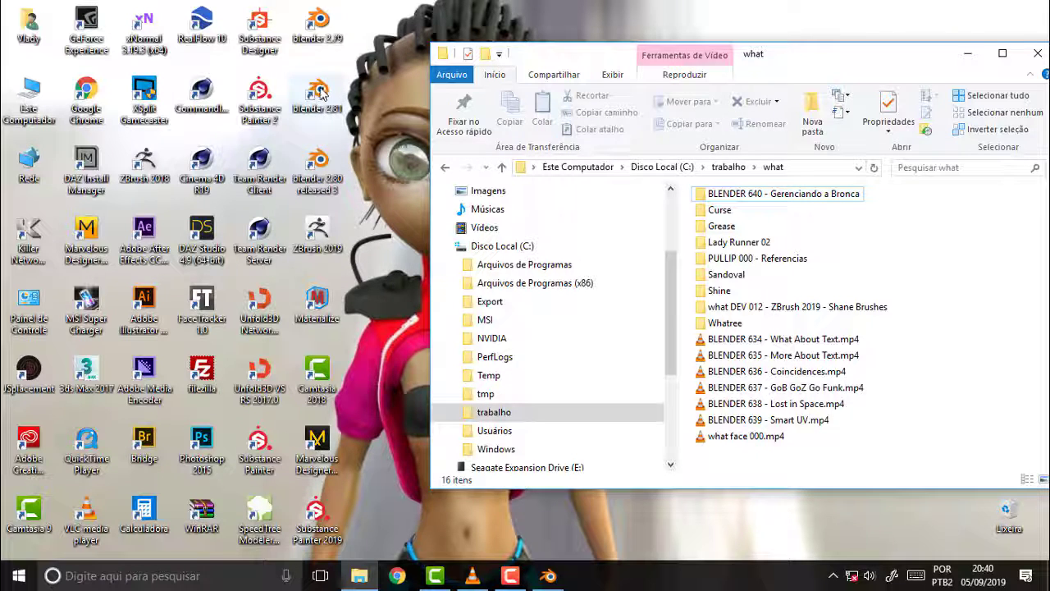
pyautogui.doubleClick(314, 115)
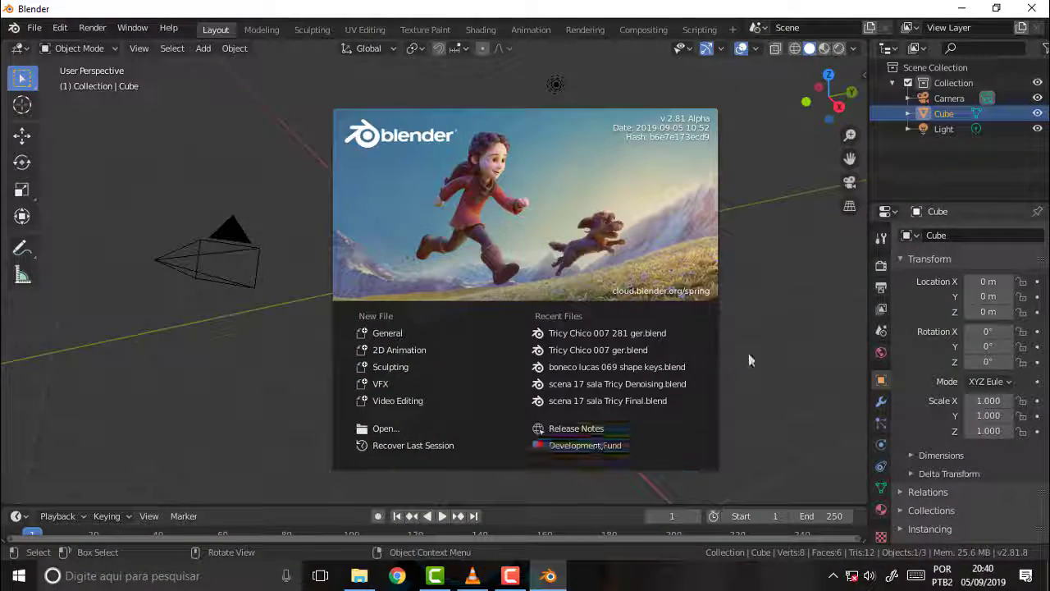
# - Open Tricy Chico 007 281 ger.blend from Blender's Recent Files
pyautogui.click(588, 331)
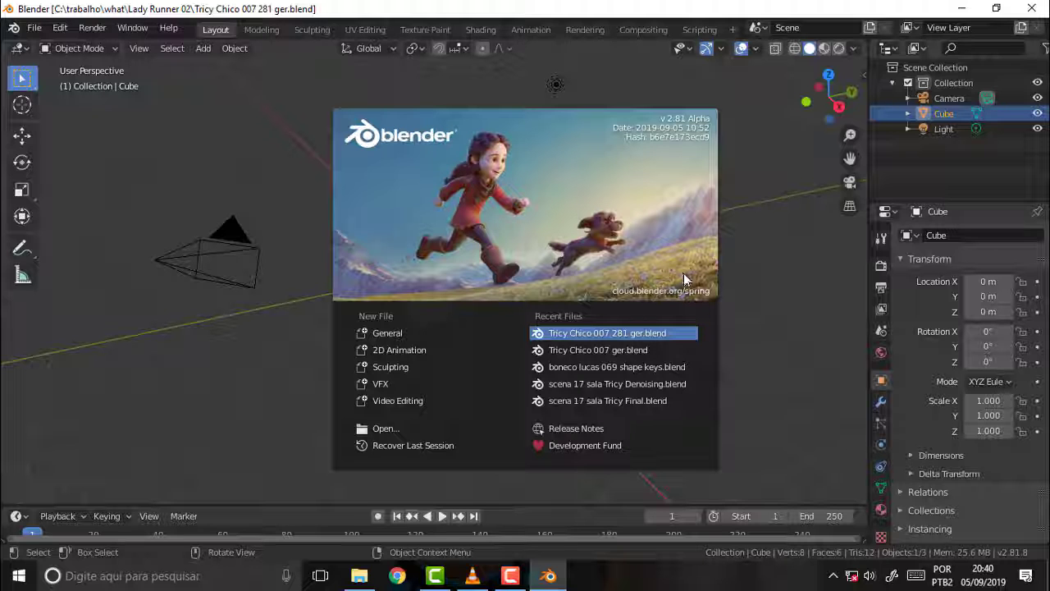
pyautogui.scroll(3, 449, 171)
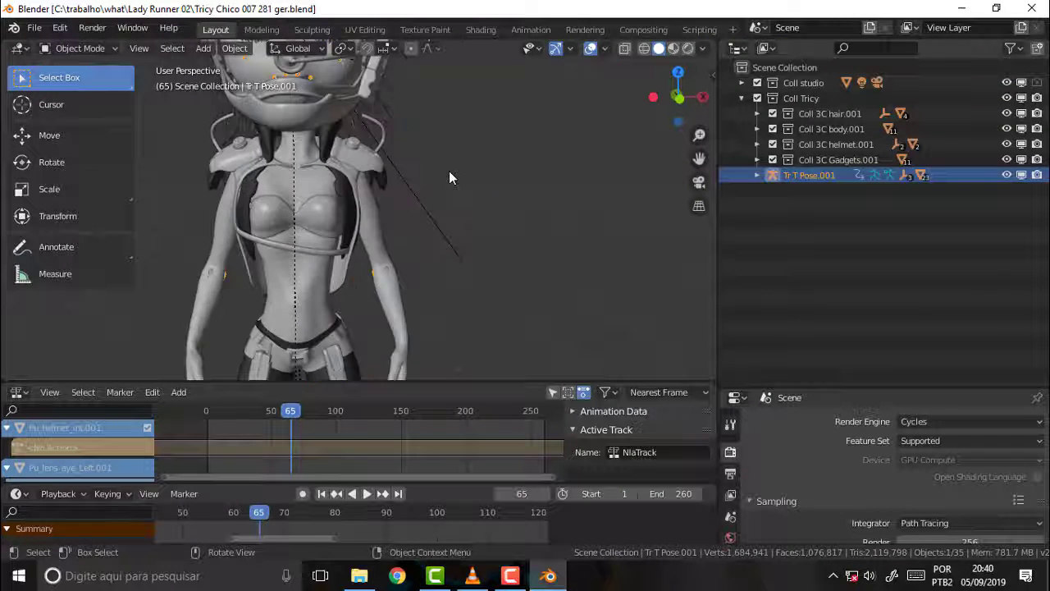
pyautogui.scroll(-3, 449, 171)
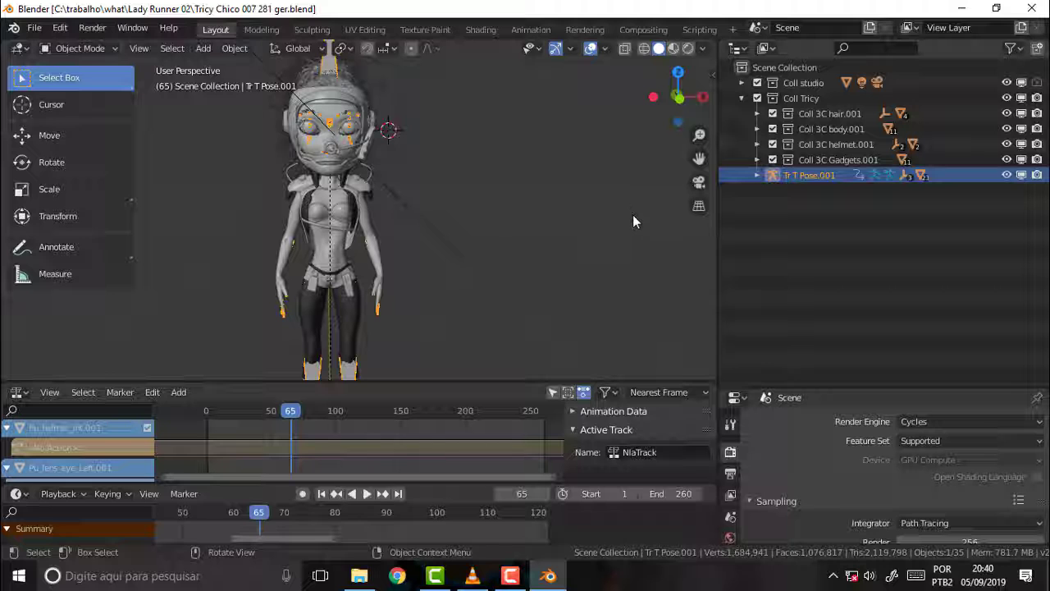
pyautogui.scroll(2, 615, 217)
pyautogui.scroll(2, 579, 211)
pyautogui.scroll(-3, 561, 215)
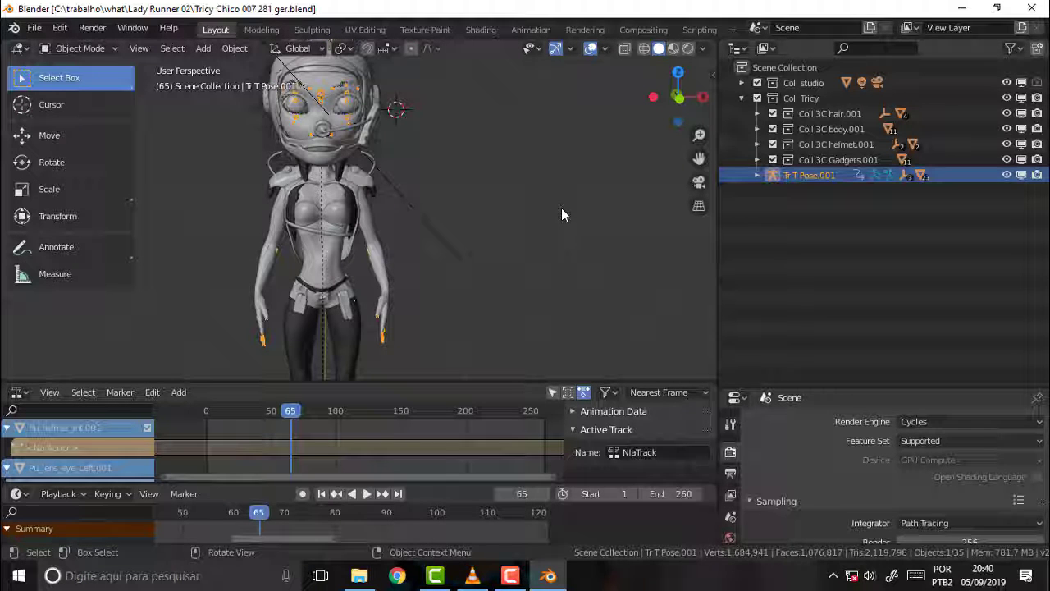
# - Re-save the file as Tricy Chico 007 281 ger.blend through File > Save As
pyautogui.click(35, 27)
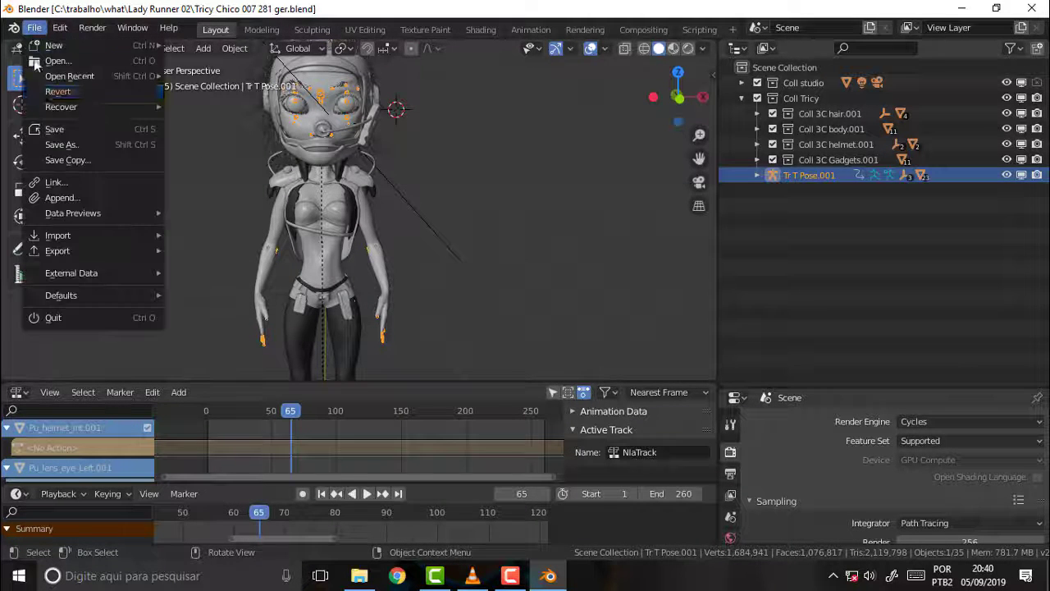
pyautogui.click(73, 145)
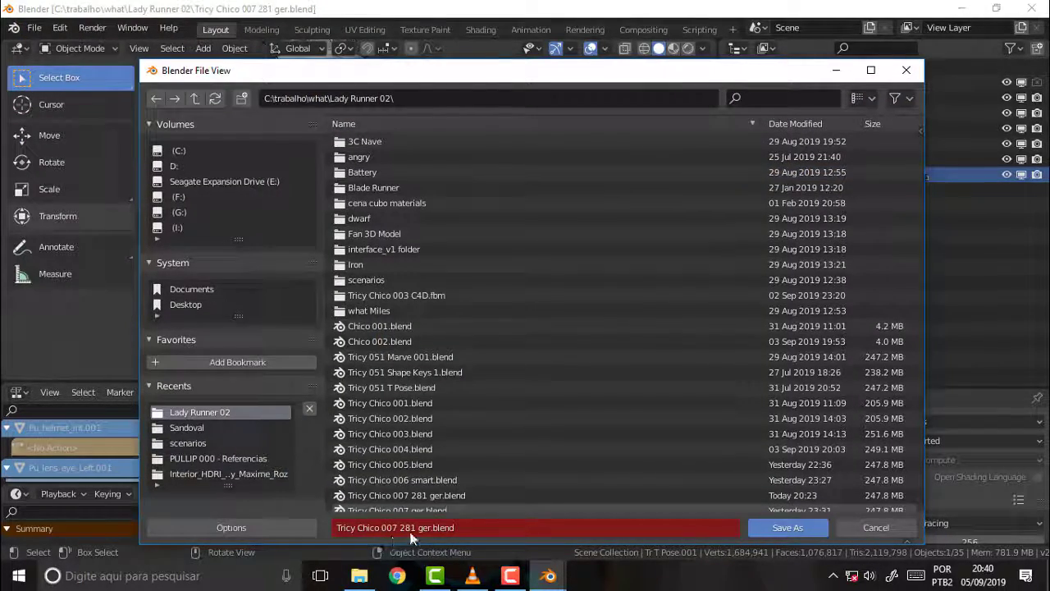
pyautogui.moveTo(514, 71); pyautogui.dragTo(497, 37)
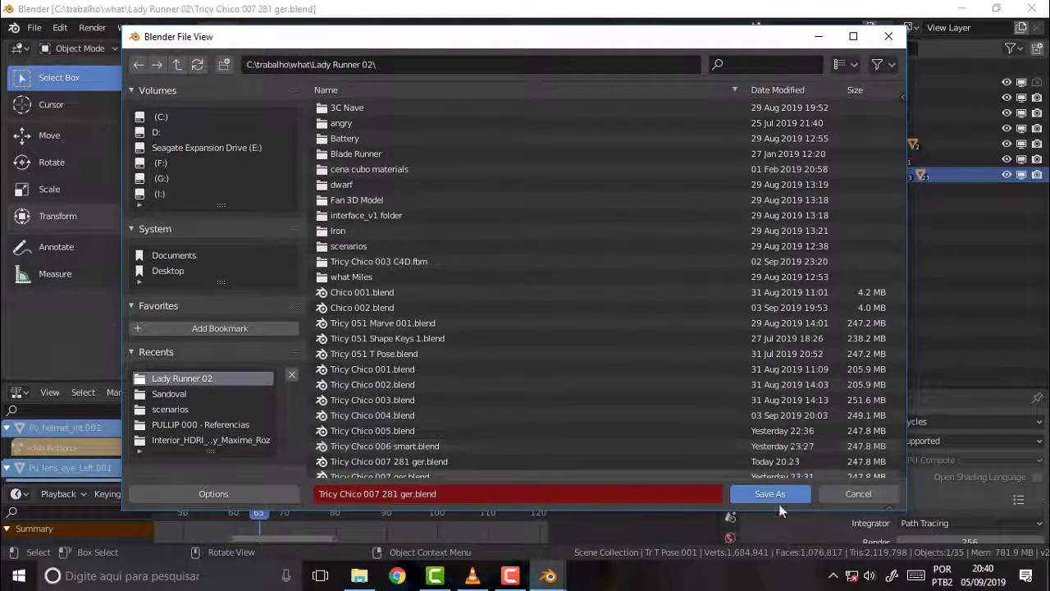
pyautogui.click(771, 494)
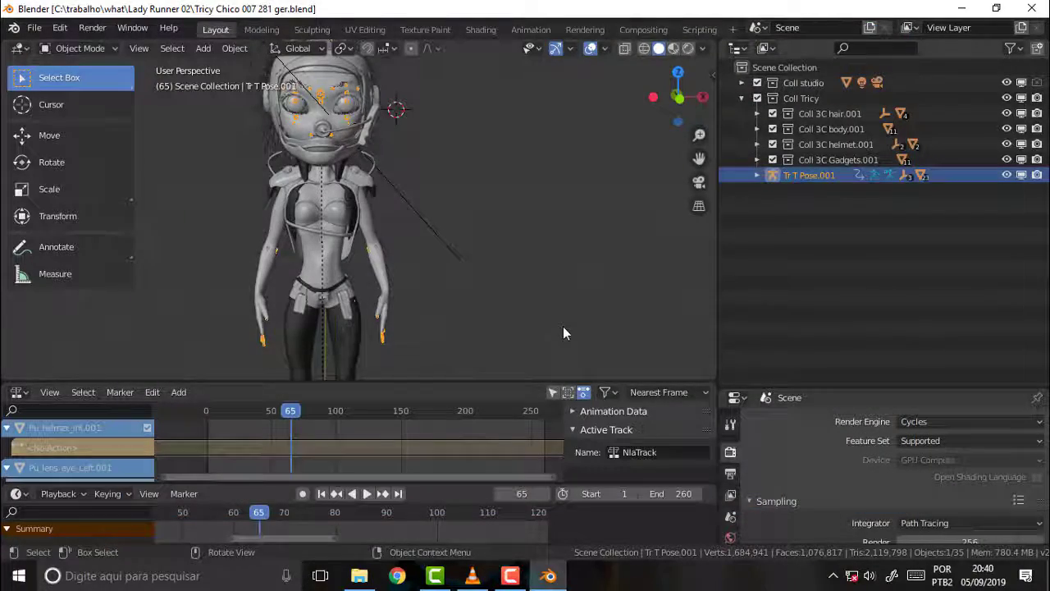
# - Minimize Blender 2.81 and launch Blender 2.80 from its desktop shortcut
pyautogui.click(962, 7)
pyautogui.moveTo(542, 328)
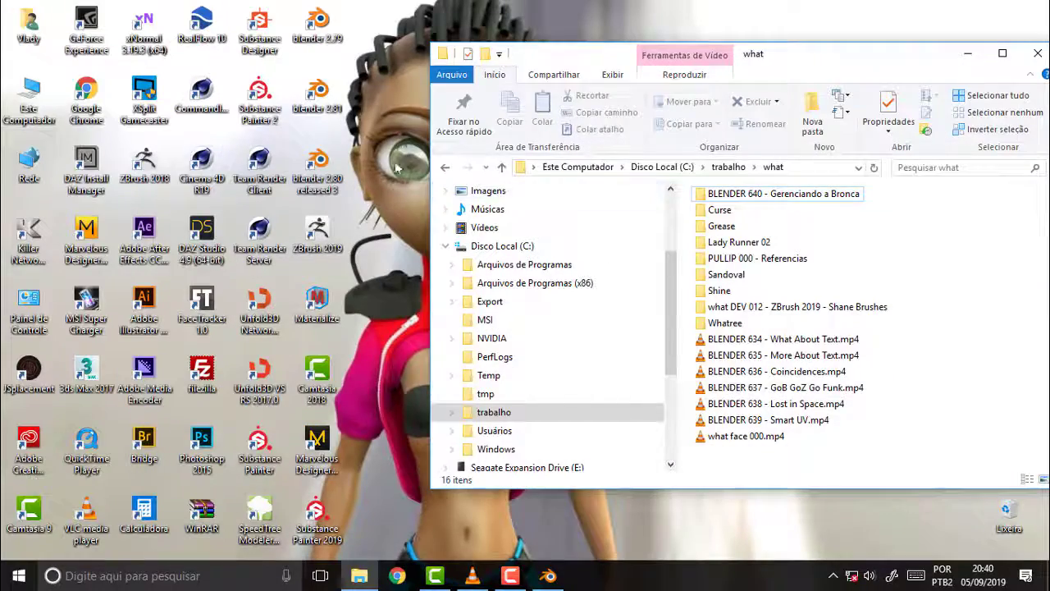
pyautogui.click(313, 171)
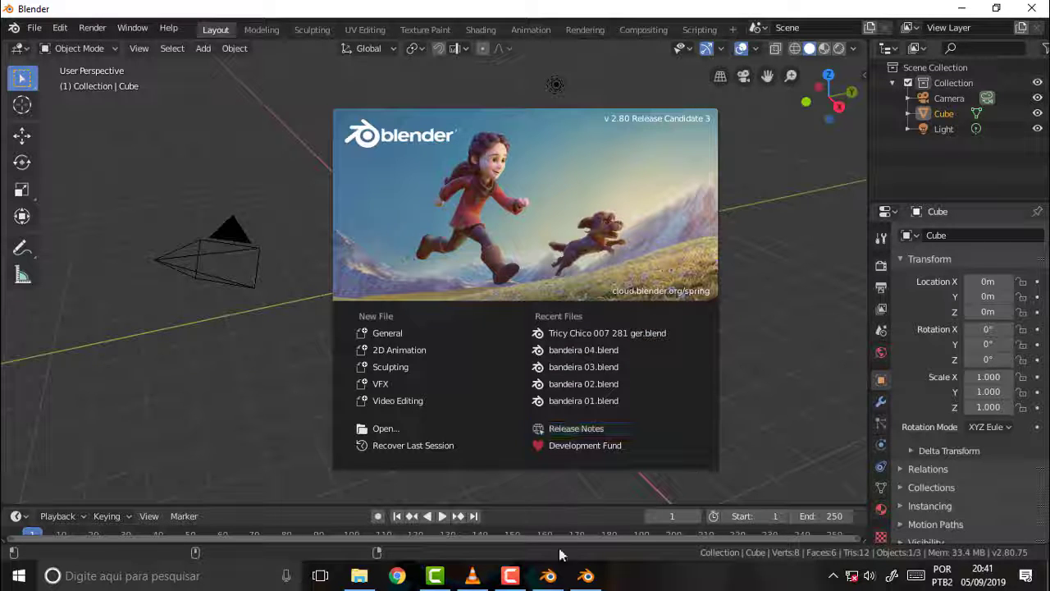
# - Glance at the VLC tutorial, then open Tricy Chico 007 281 ger.blend in Blender 2.80
pyautogui.click(471, 581)
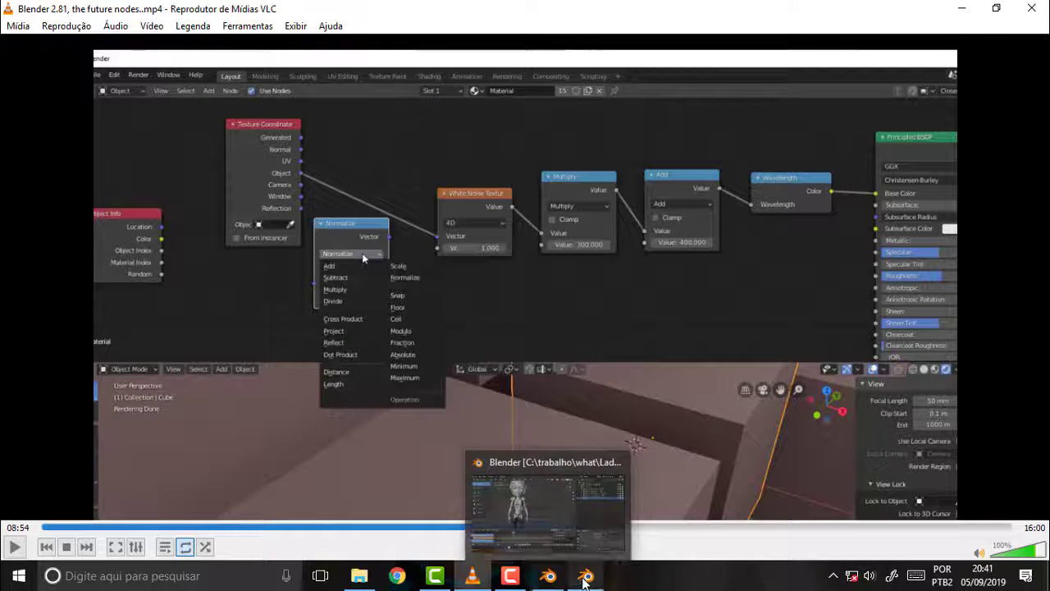
pyautogui.click(583, 575)
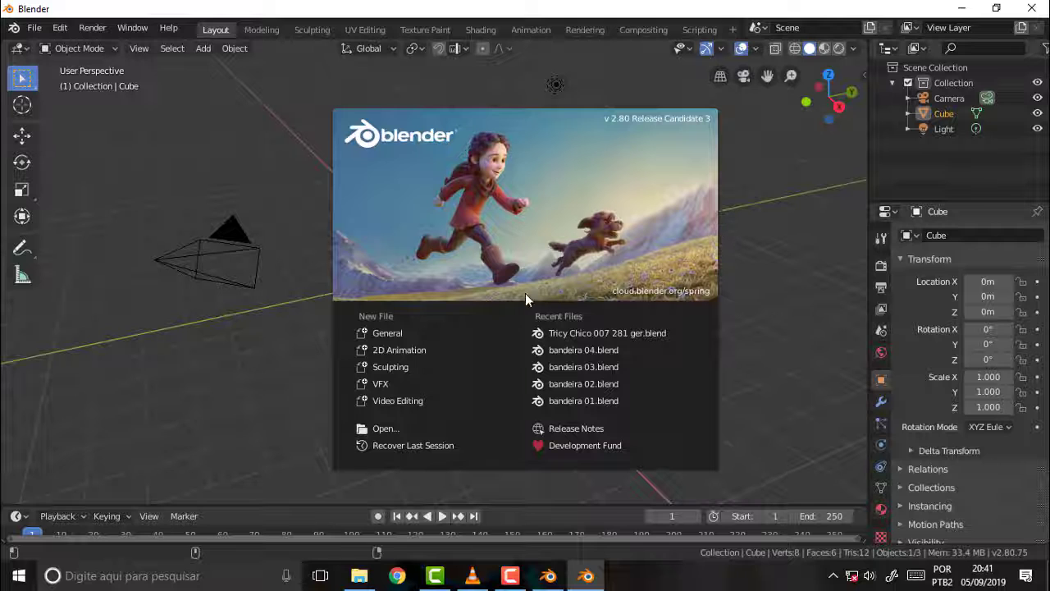
pyautogui.click(578, 335)
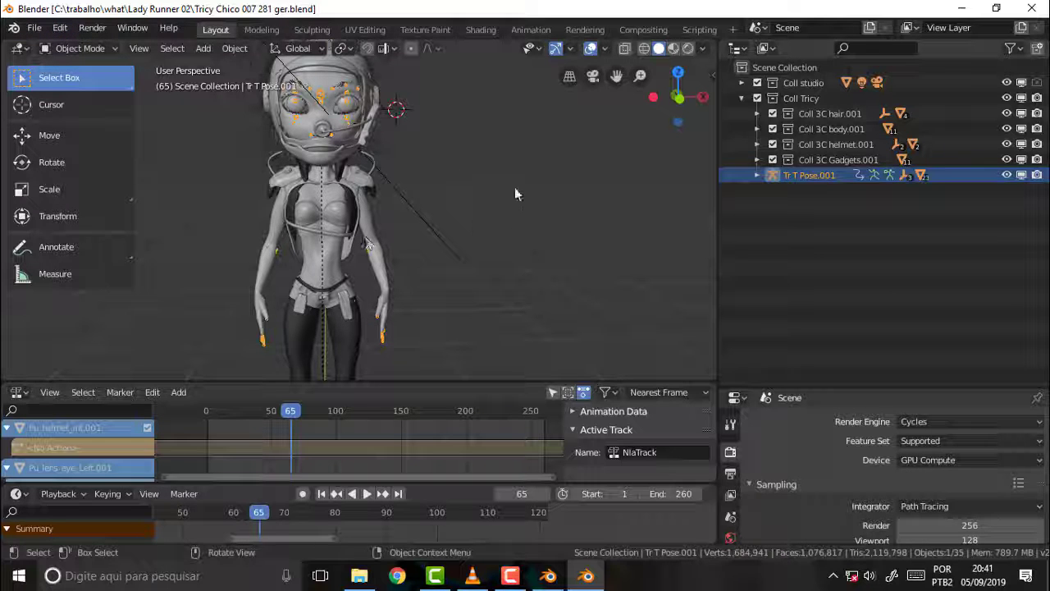
# - Look over the character, then expand the Coll studio collection in the Outliner
pyautogui.scroll(2, 514, 195)
pyautogui.scroll(-1, 514, 194)
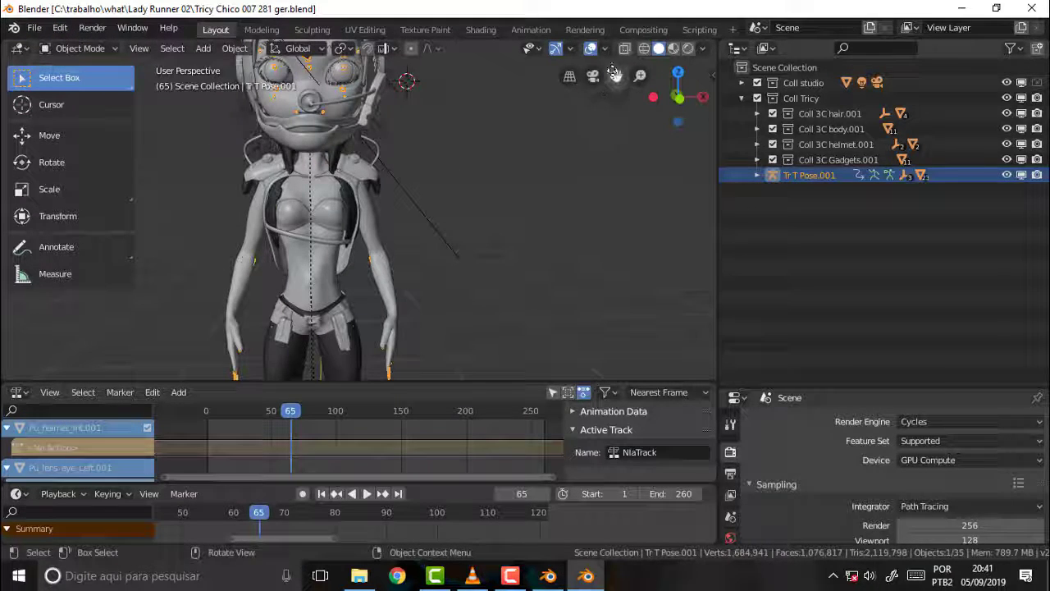
pyautogui.moveTo(615, 74); pyautogui.dragTo(571, 159)
pyautogui.moveTo(571, 159)
pyautogui.mouseDown(button='middle')
pyautogui.moveTo(497, 181)
pyautogui.moveTo(562, 166)
pyautogui.moveTo(623, 197)
pyautogui.mouseUp(button='middle')
pyautogui.scroll(-2, 562, 173)
pyautogui.scroll(2, 562, 172)
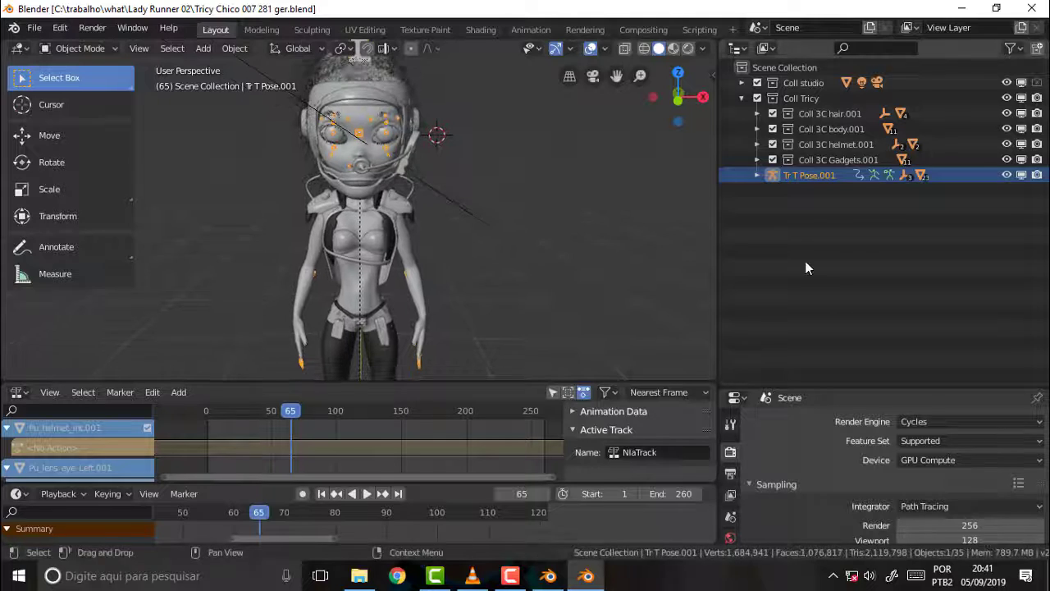
pyautogui.click(794, 87)
pyautogui.press('KP_Add')
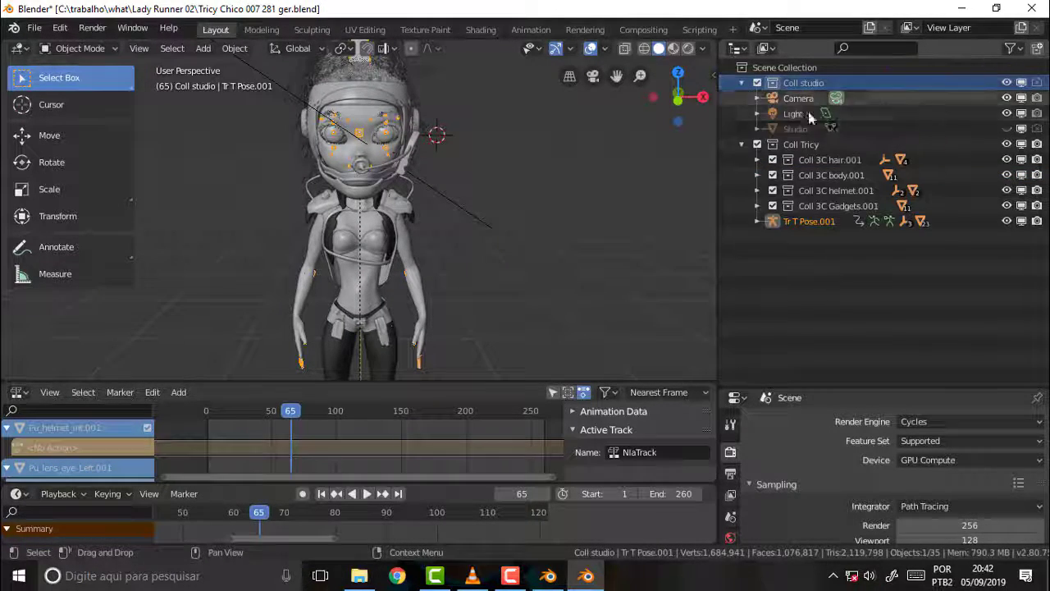
# - Delete the Studio, Camera and Light objects, then the Coll studio collection itself
pyautogui.click(792, 129)
pyautogui.rightClick(792, 130)
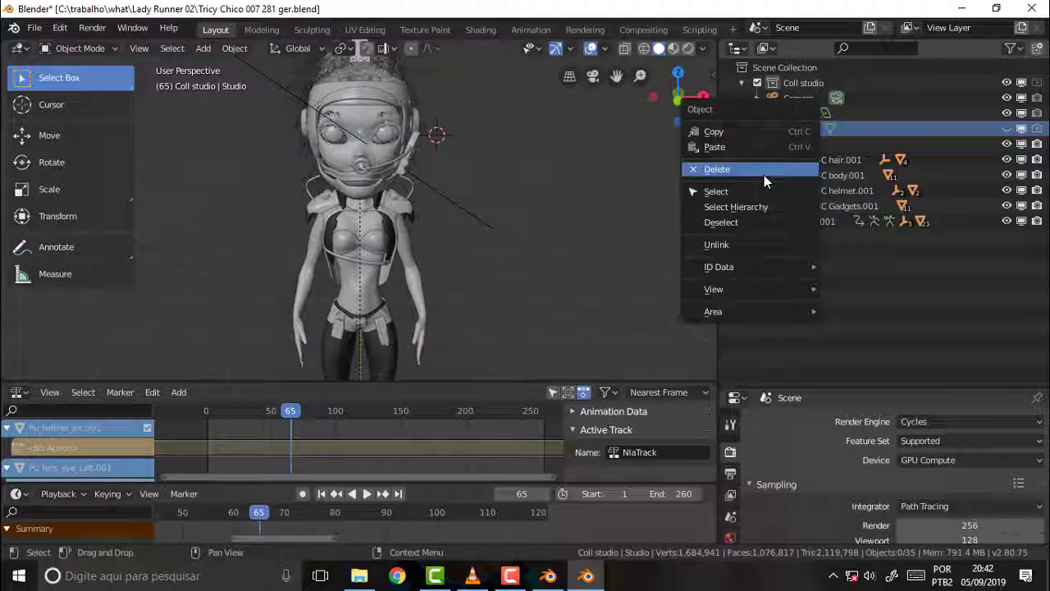
pyautogui.click(764, 169)
pyautogui.click(799, 113)
pyautogui.rightClick(800, 112)
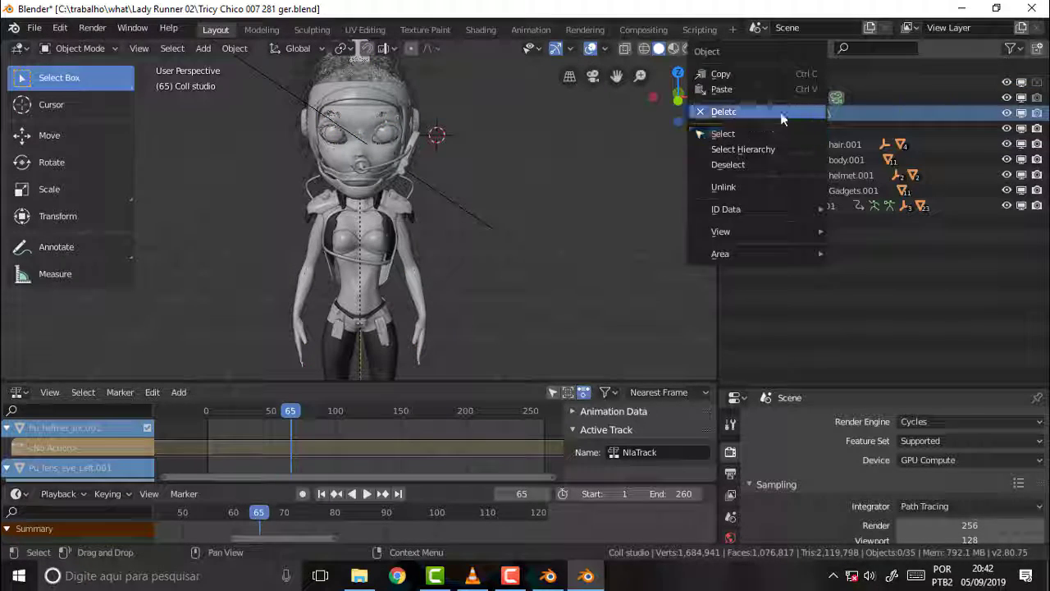
pyautogui.click(782, 113)
pyautogui.rightClick(796, 99)
pyautogui.click(787, 99)
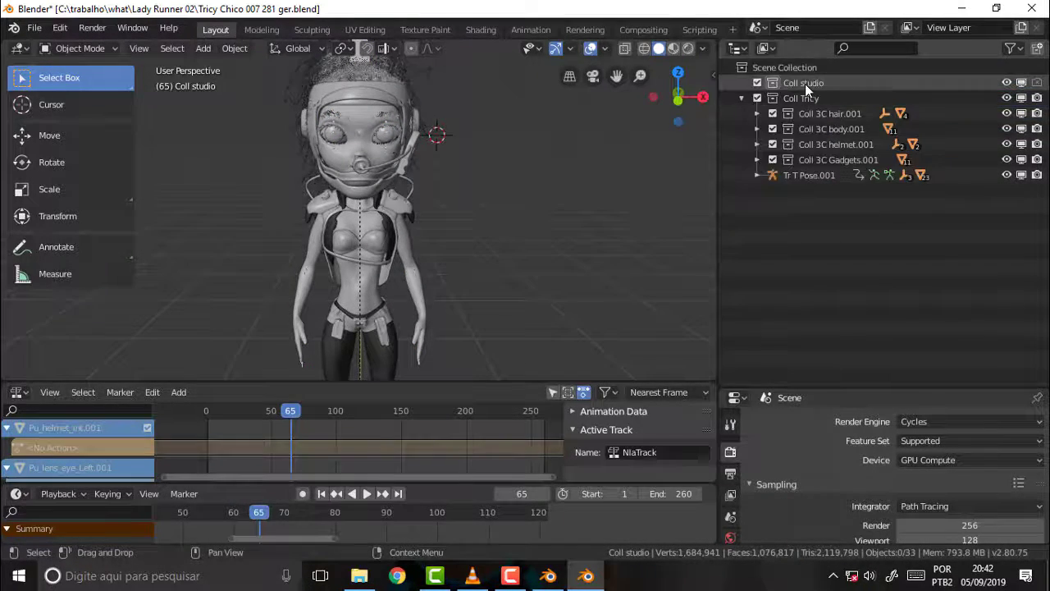
pyautogui.rightClick(804, 83)
pyautogui.click(771, 167)
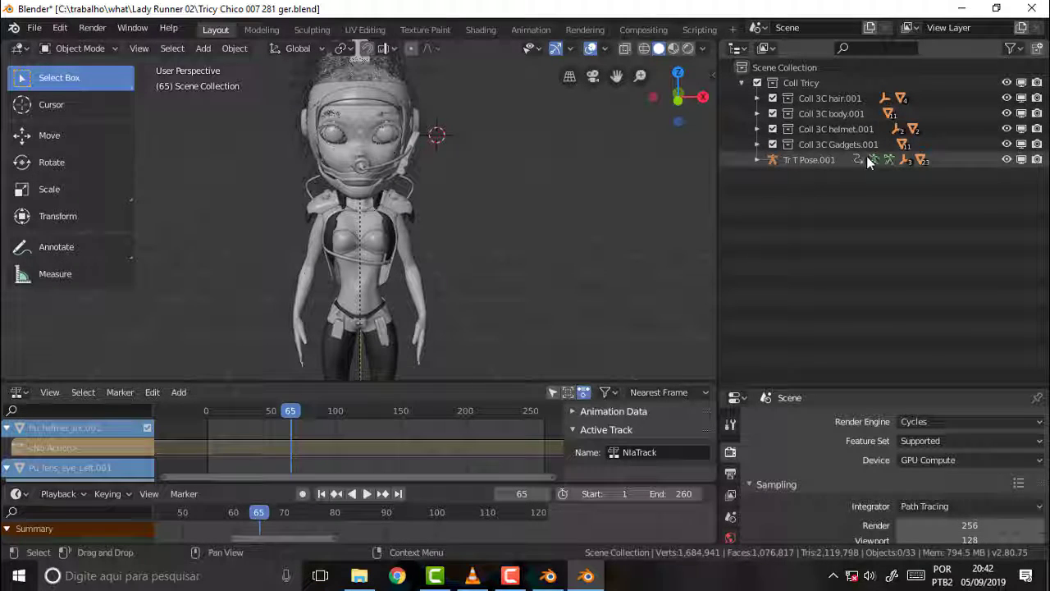
# - Expand Coll 3C Gadgets.001, view the character from behind, then switch to the other Blender window
pyautogui.click(757, 144)
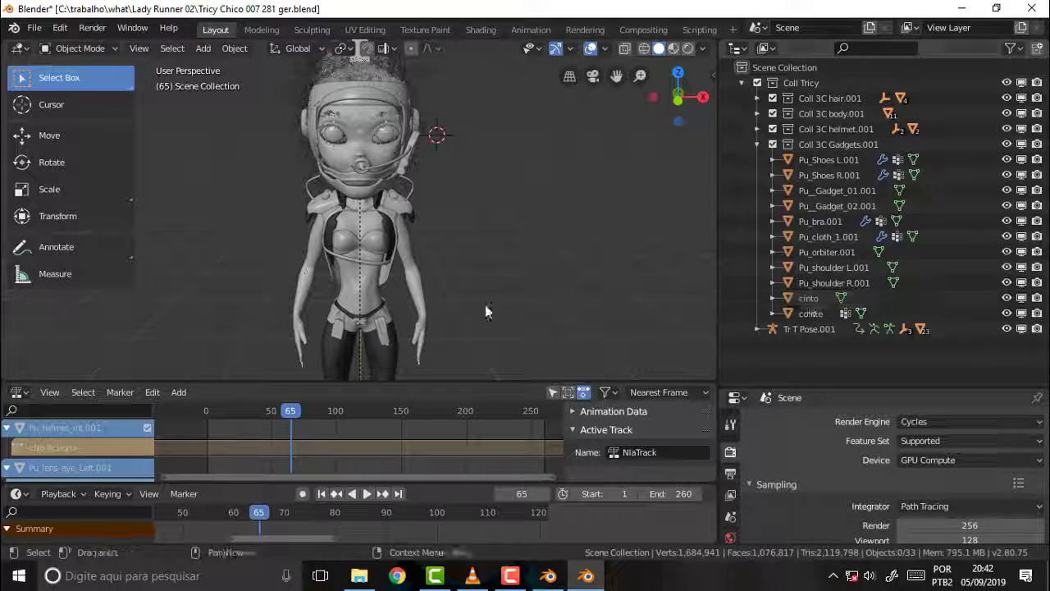
pyautogui.moveTo(576, 170)
pyautogui.mouseDown(button='middle')
pyautogui.moveTo(521, 203)
pyautogui.moveTo(425, 164)
pyautogui.mouseUp(button='middle')
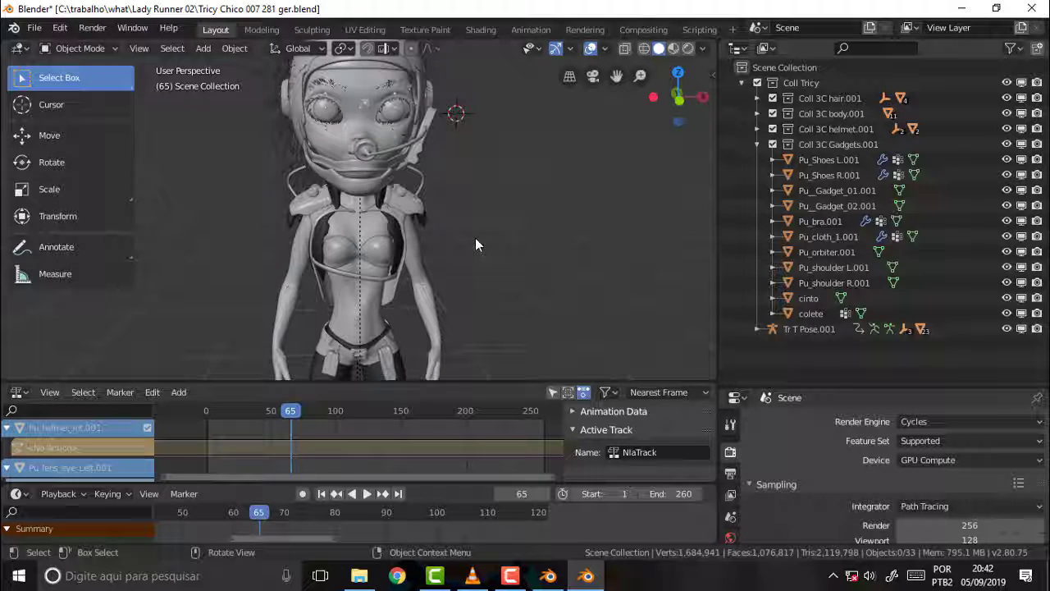
pyautogui.click(551, 579)
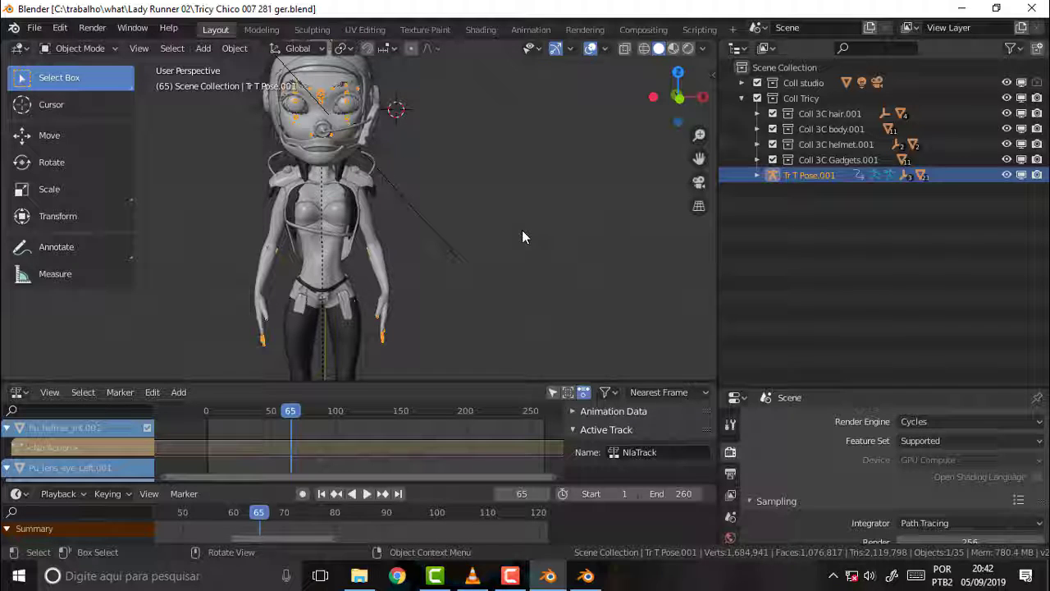
pyautogui.click(571, 577)
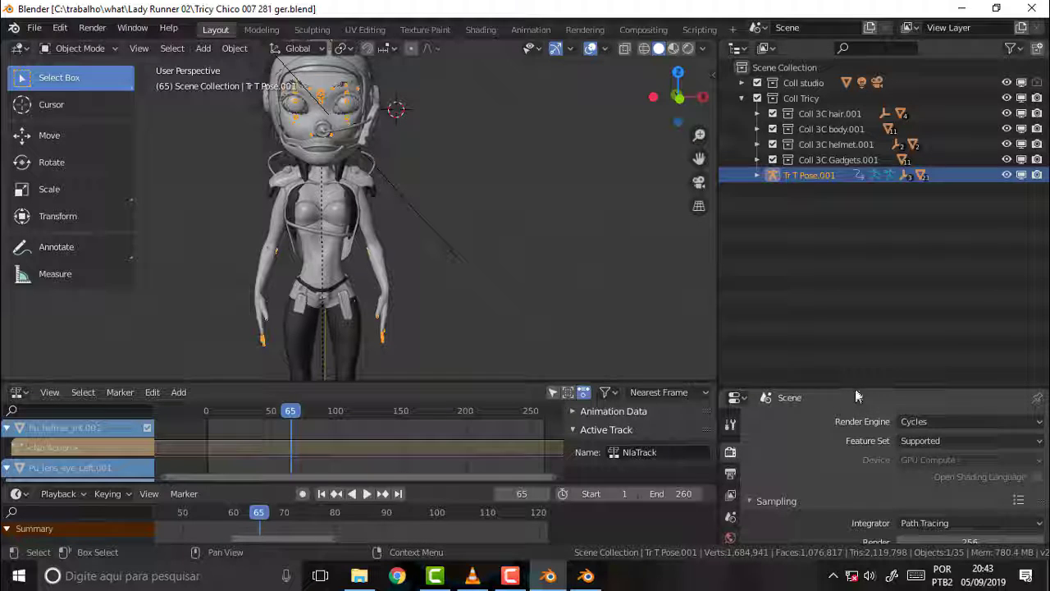
# - Drag the Outliner/Properties border upward to enlarge the Properties editor
pyautogui.moveTo(856, 382); pyautogui.dragTo(856, 154)
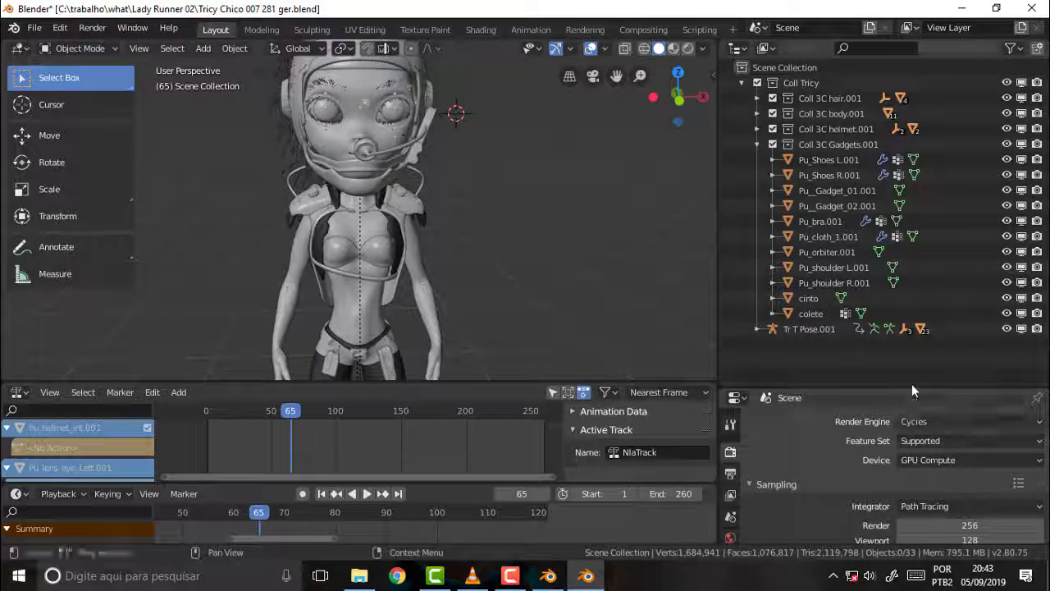
pyautogui.moveTo(912, 386)
pyautogui.mouseDown()
pyautogui.moveTo(908, 199)
pyautogui.moveTo(907, 230)
pyautogui.mouseUp()
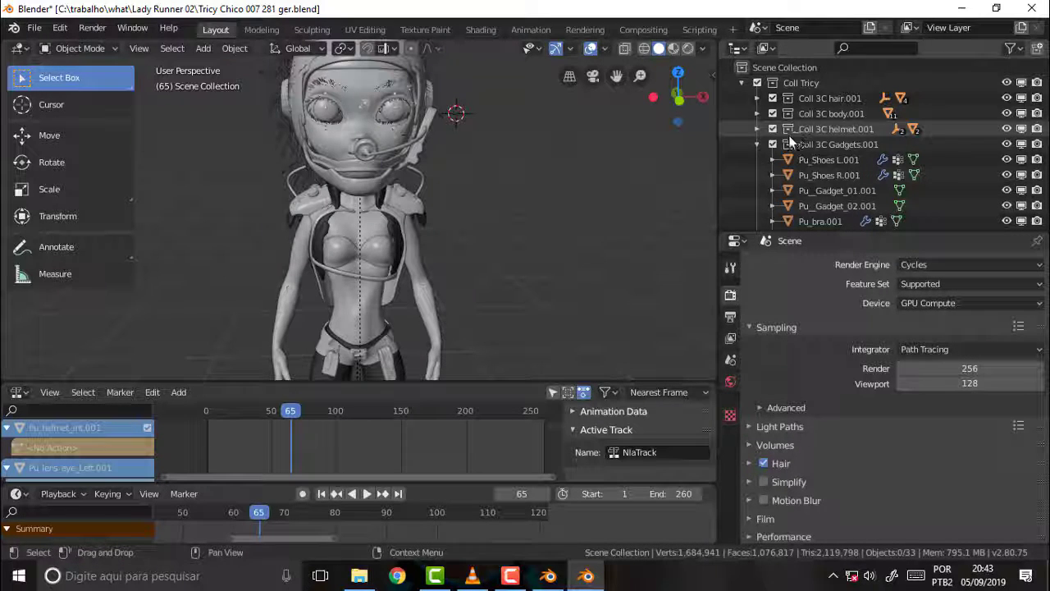
# - Collapse Coll 3C Gadgets.001 and select the left shoulder piece in the viewport
pyautogui.click(758, 144)
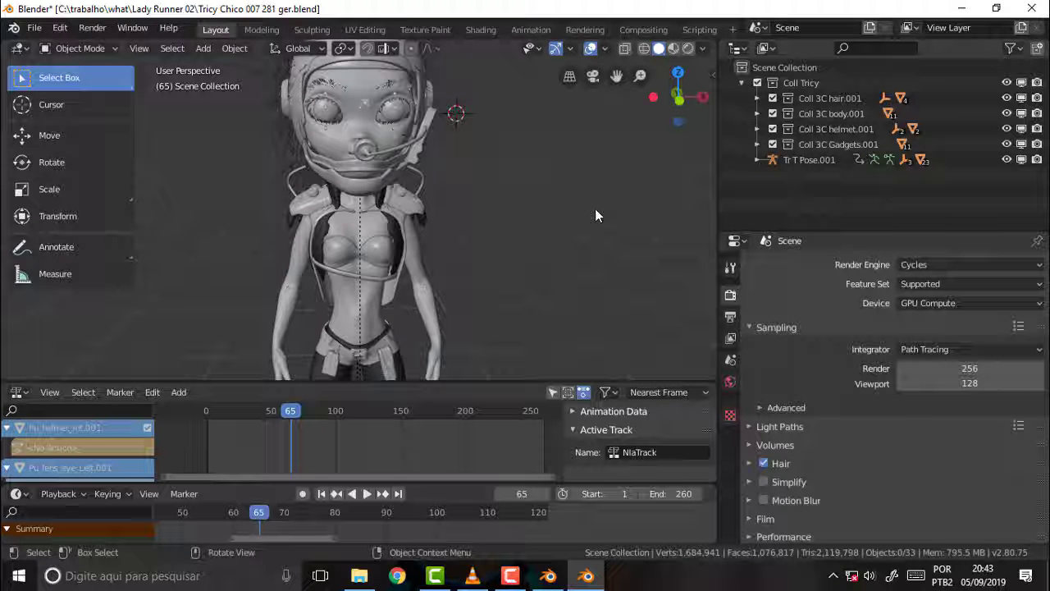
pyautogui.click(408, 198)
pyautogui.moveTo(408, 197); pyautogui.dragTo(443, 214, button='middle')
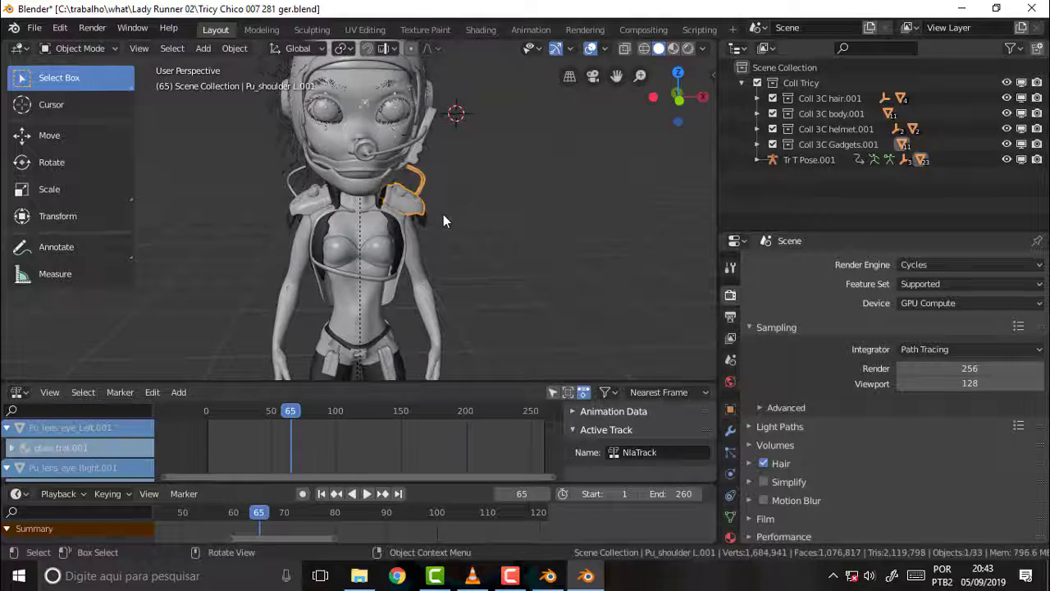
pyautogui.click(234, 49)
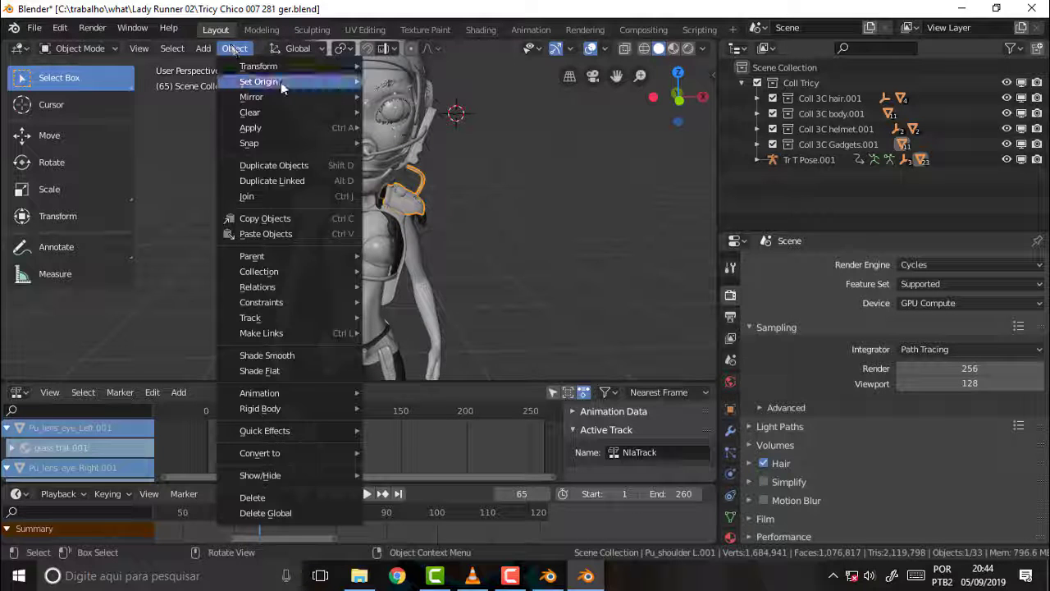
pyautogui.moveTo(509, 180); pyautogui.dragTo(602, 183, button='middle')
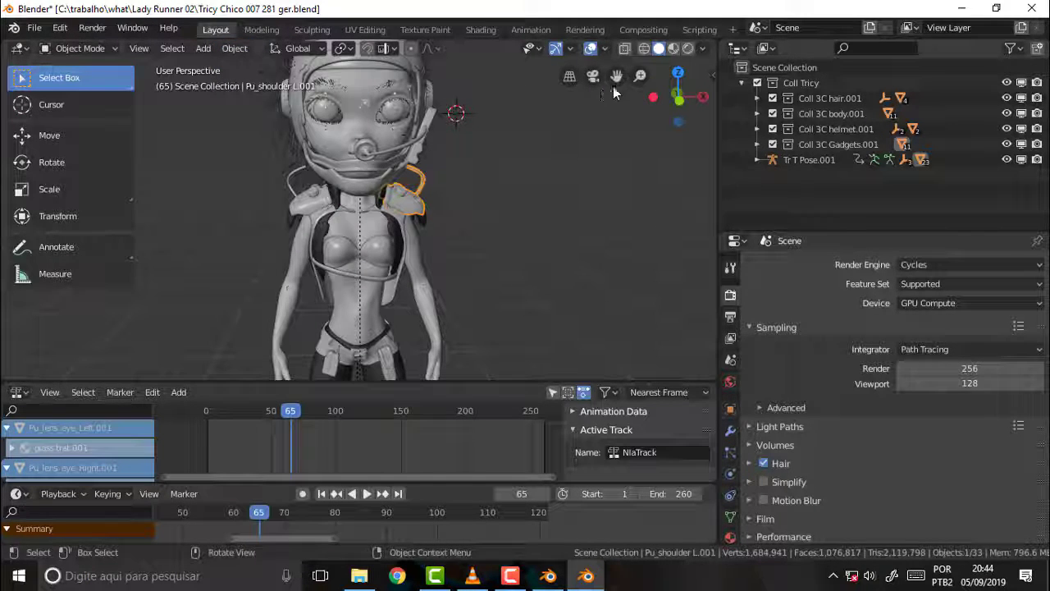
pyautogui.moveTo(616, 75); pyautogui.dragTo(616, 16)
pyautogui.moveTo(616, 76); pyautogui.dragTo(616, 205)
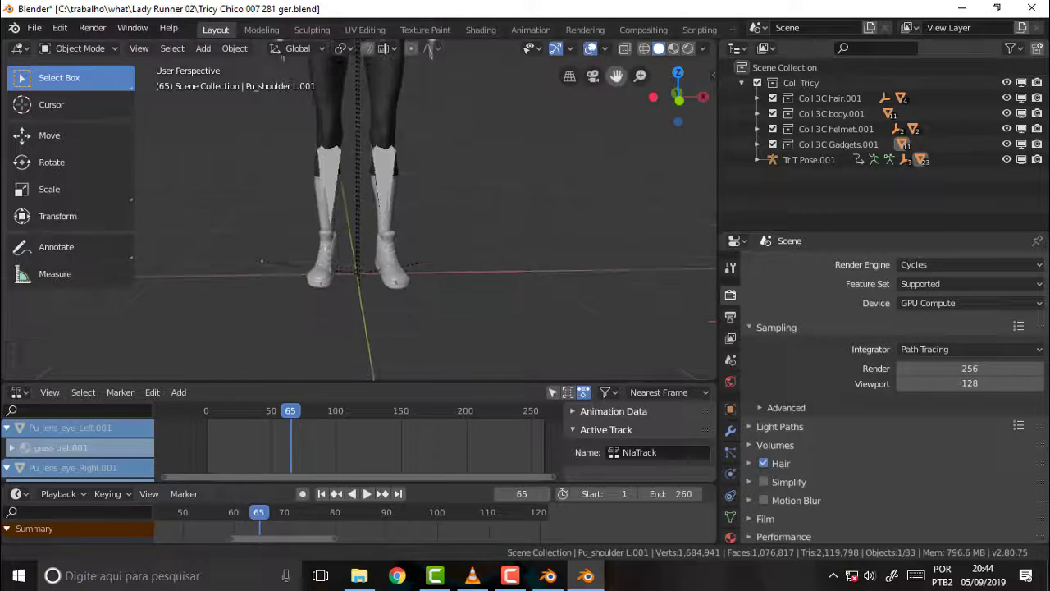
pyautogui.moveTo(616, 76); pyautogui.dragTo(616, 164)
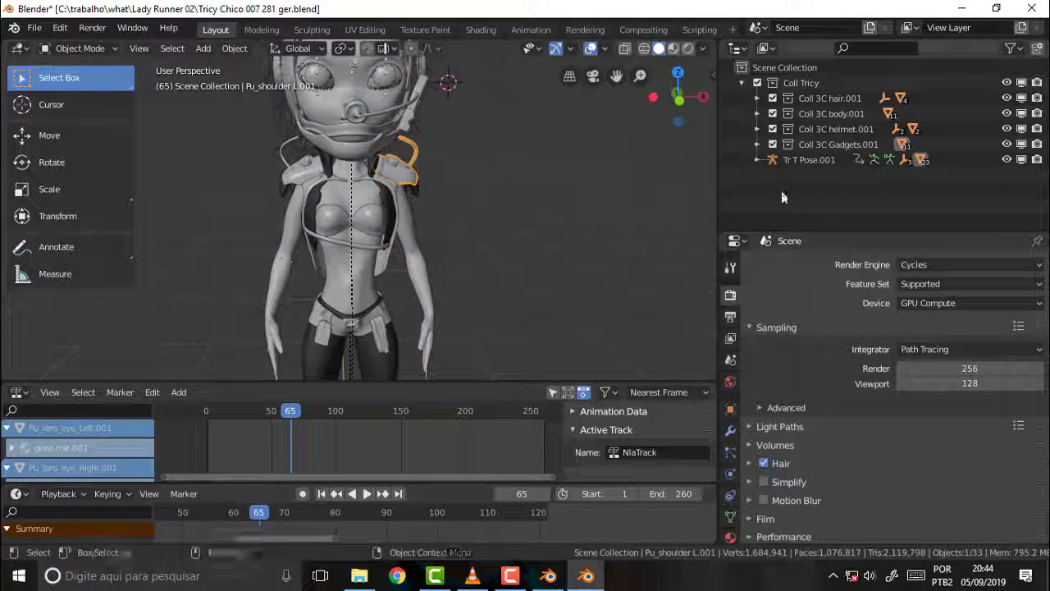
# - Check the Tr T Pose.001 rig, reselect the left shoulder piece, and expand the rig
pyautogui.click(800, 160)
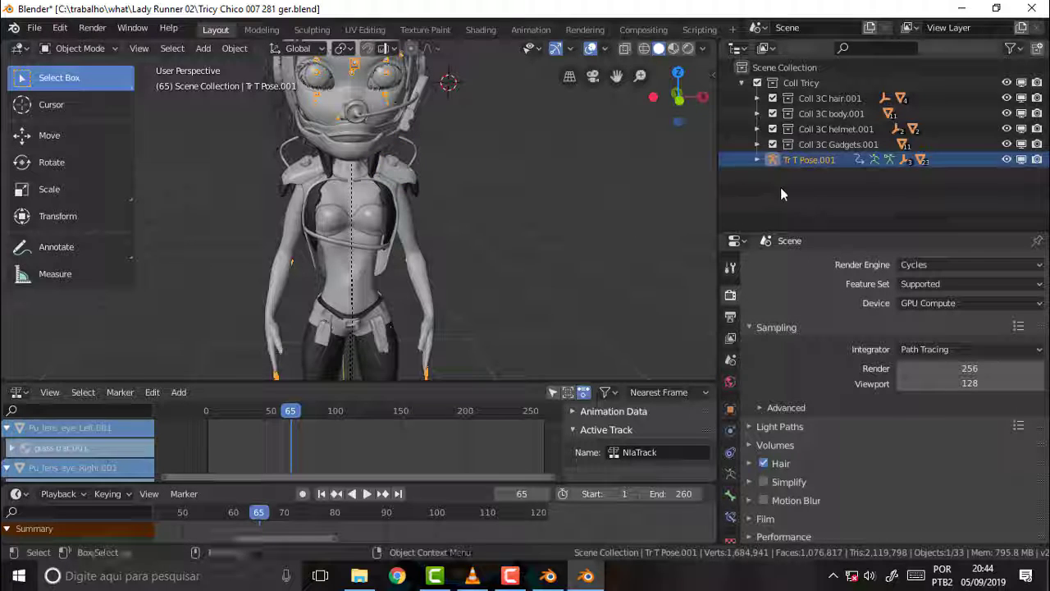
pyautogui.click(401, 181)
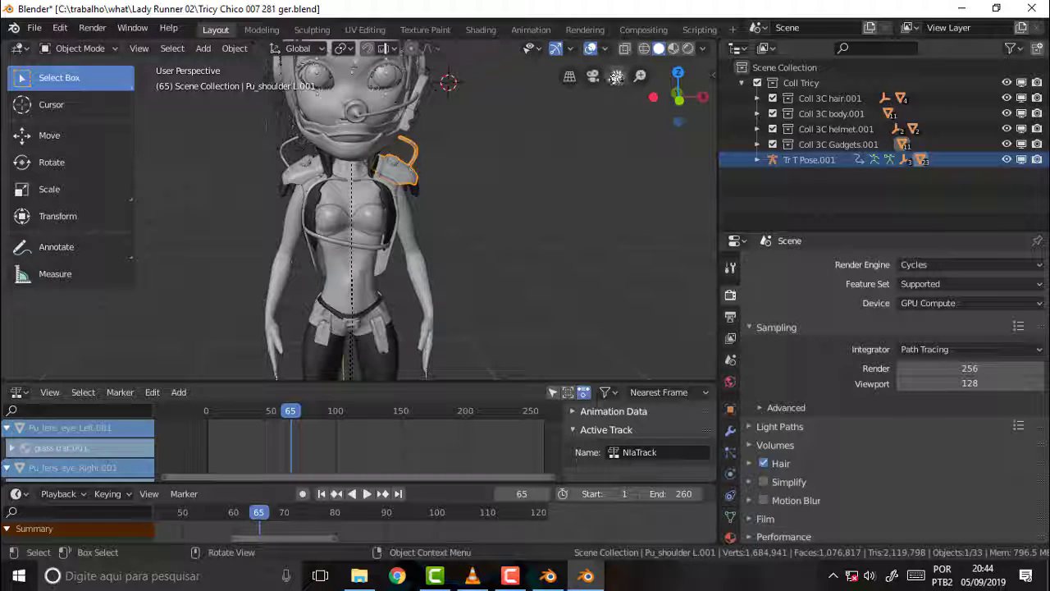
pyautogui.moveTo(617, 76); pyautogui.dragTo(616, 17)
pyautogui.moveTo(616, 75); pyautogui.dragTo(617, 270)
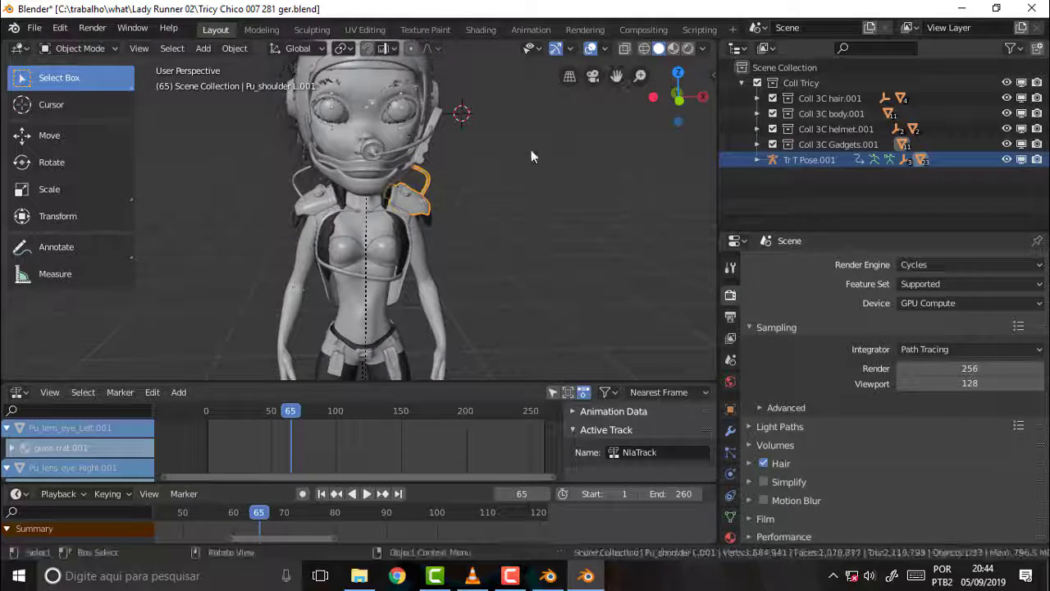
pyautogui.click(759, 160)
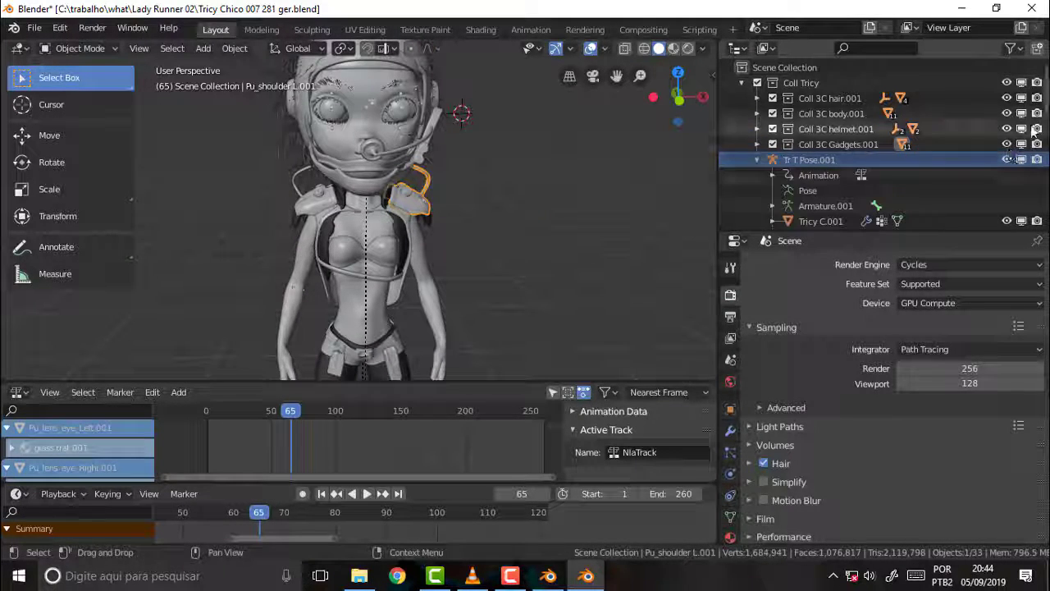
pyautogui.scroll(-3, 763, 163)
pyautogui.scroll(-3, 820, 164)
pyautogui.scroll(-3, 821, 164)
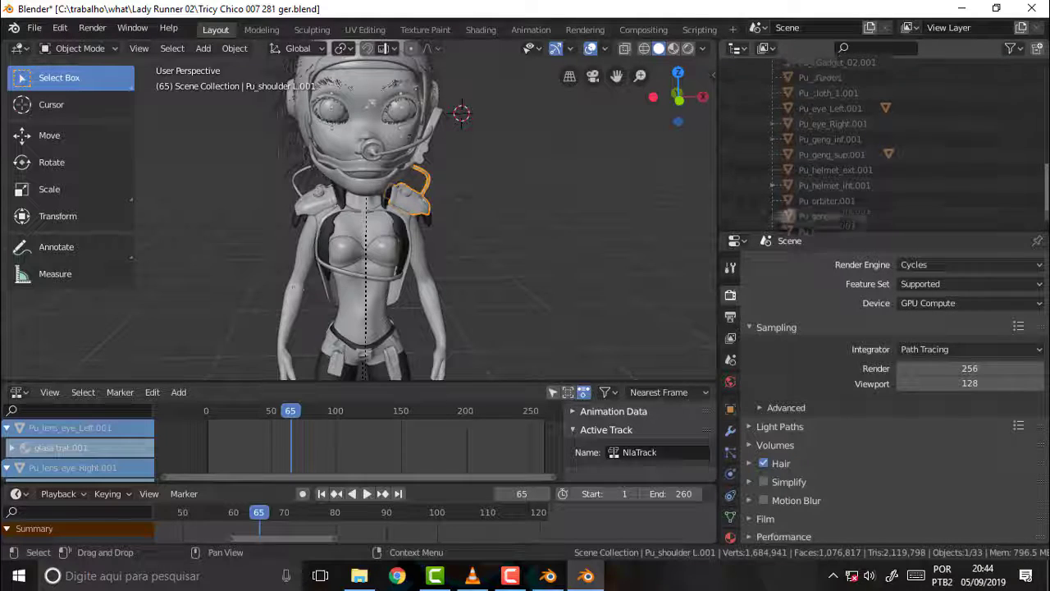
pyautogui.scroll(-3, 821, 164)
pyautogui.scroll(-2, 821, 164)
pyautogui.scroll(10, 818, 162)
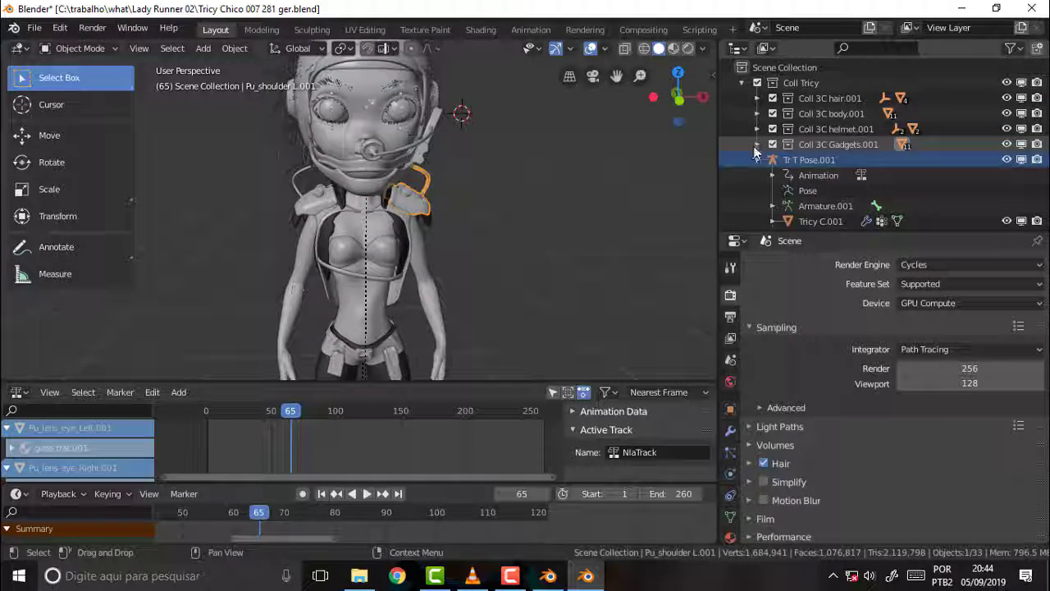
# - Expand Pu_shoulder L.001 to show its Untitled.006 mesh and shoulders.001 material, then bring up Set Origin
pyautogui.click(756, 144)
pyautogui.scroll(-2, 821, 140)
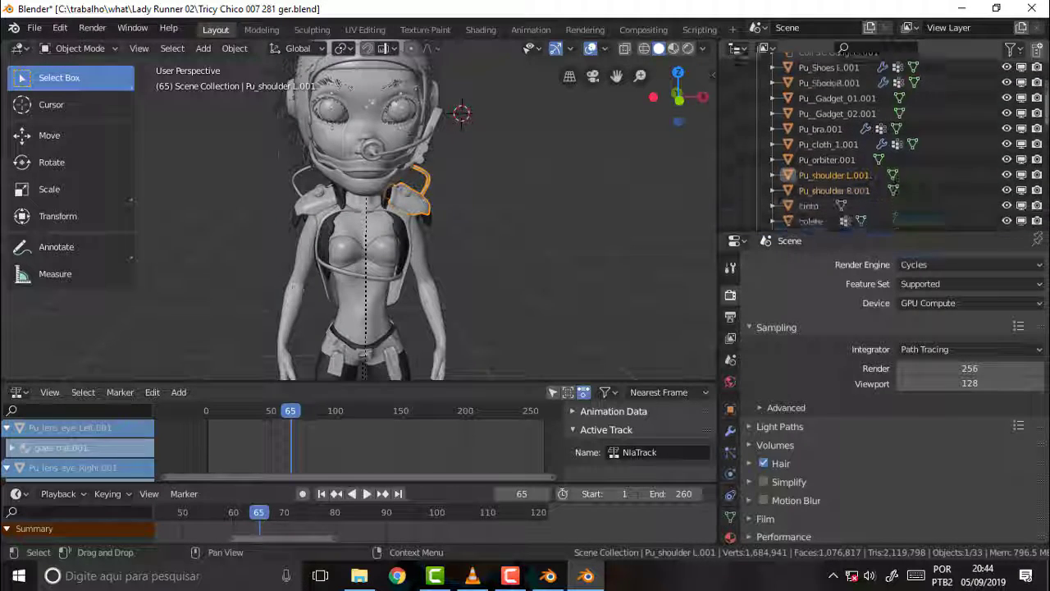
pyautogui.scroll(-2, 813, 135)
pyautogui.scroll(-1, 803, 133)
pyautogui.click(771, 120)
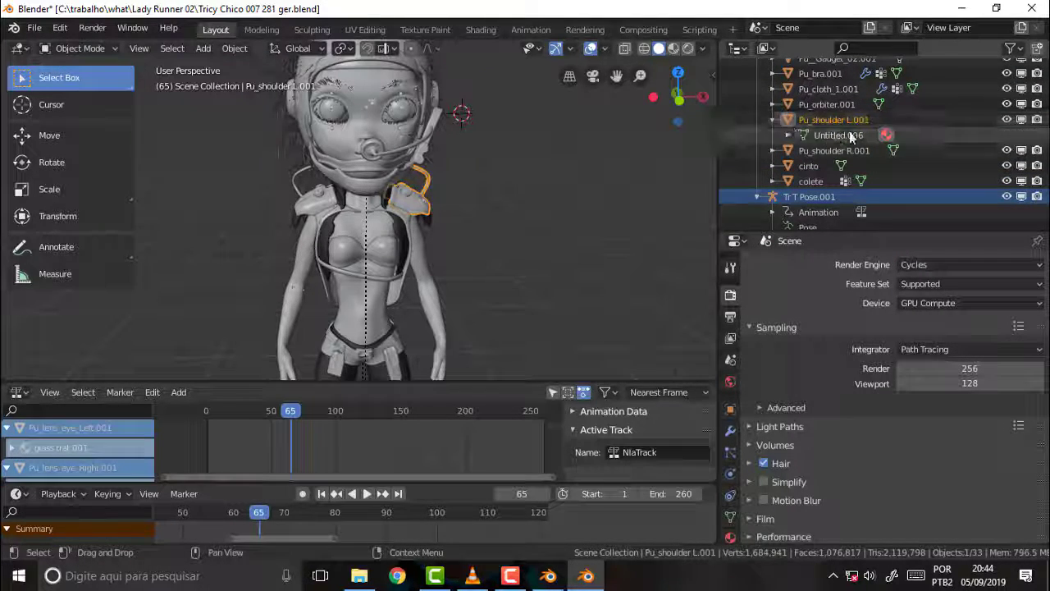
pyautogui.click(787, 136)
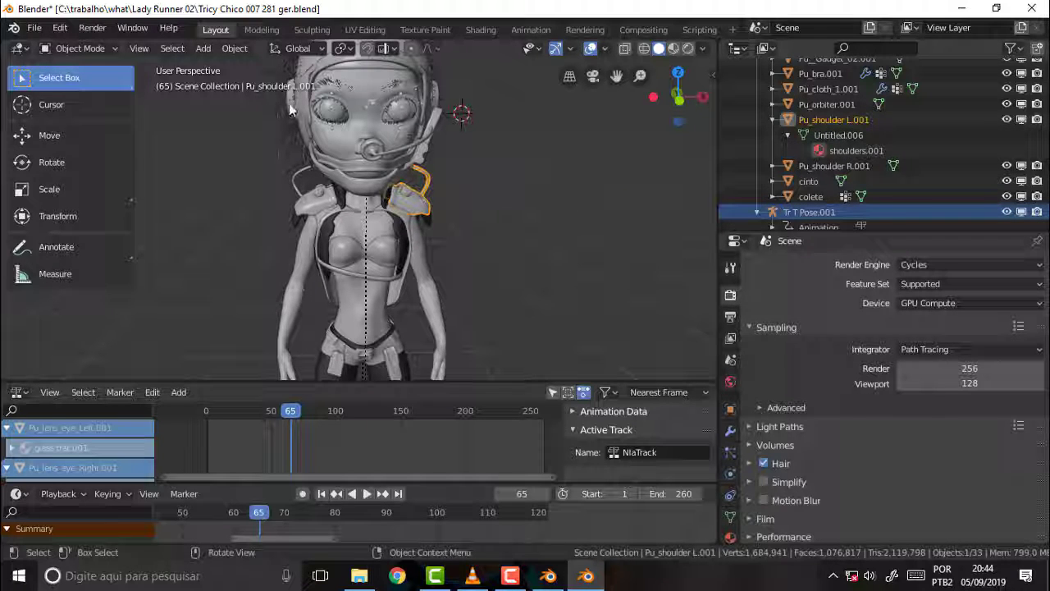
pyautogui.click(234, 47)
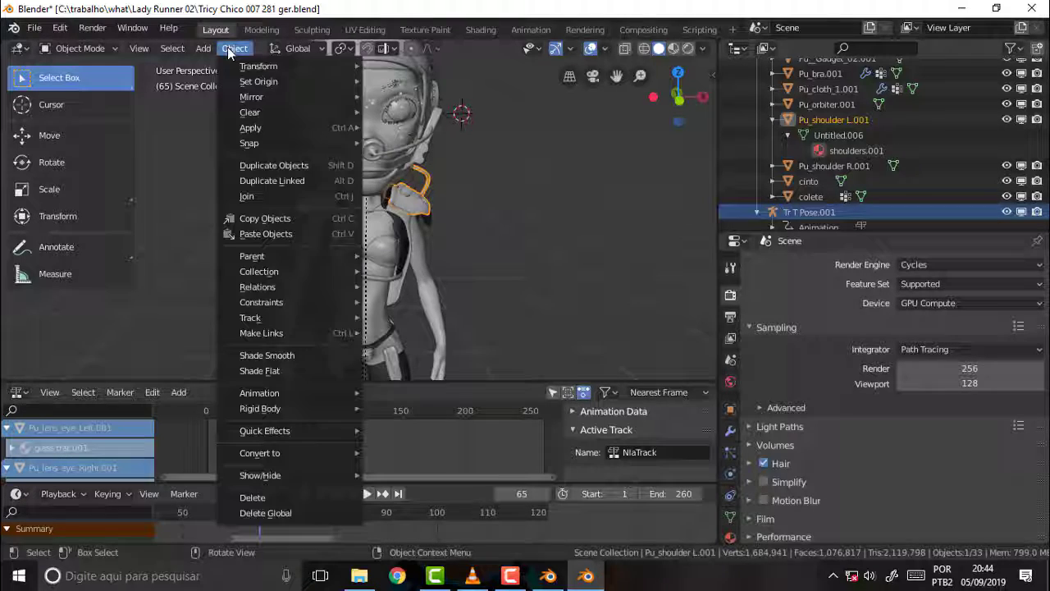
pyautogui.moveTo(259, 81)
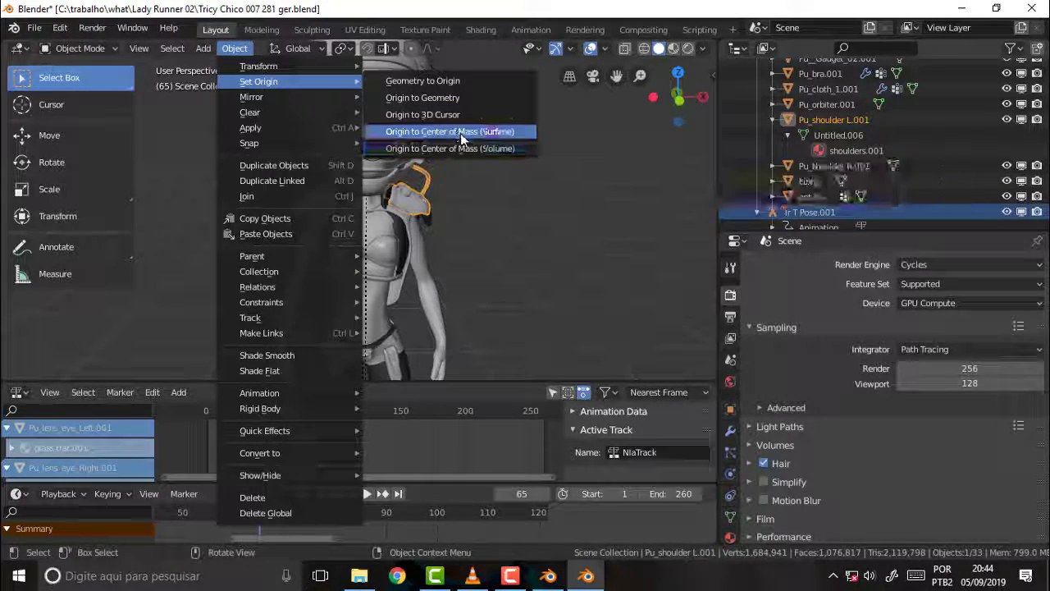
# - Set Pu_shoulder L.001's origin to Center of Mass (Surface) and rotate it
pyautogui.click(460, 132)
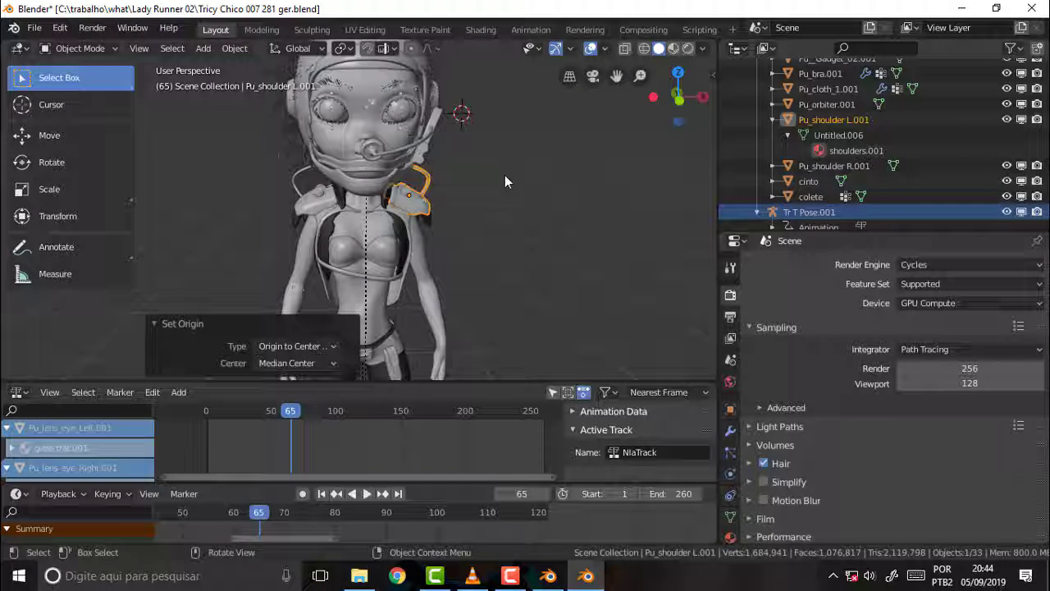
pyautogui.press('r')
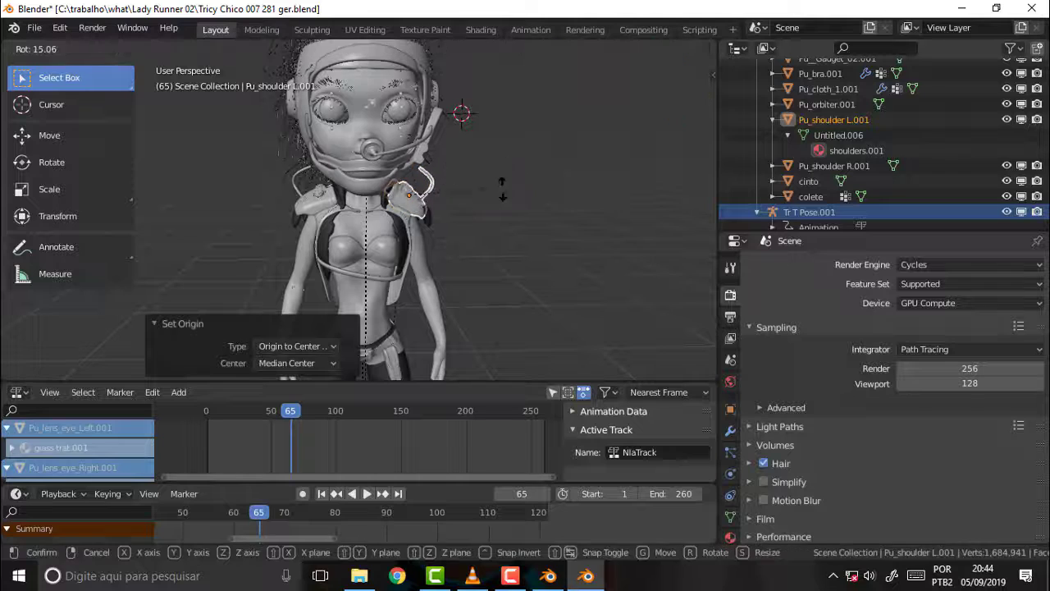
pyautogui.click(519, 150)
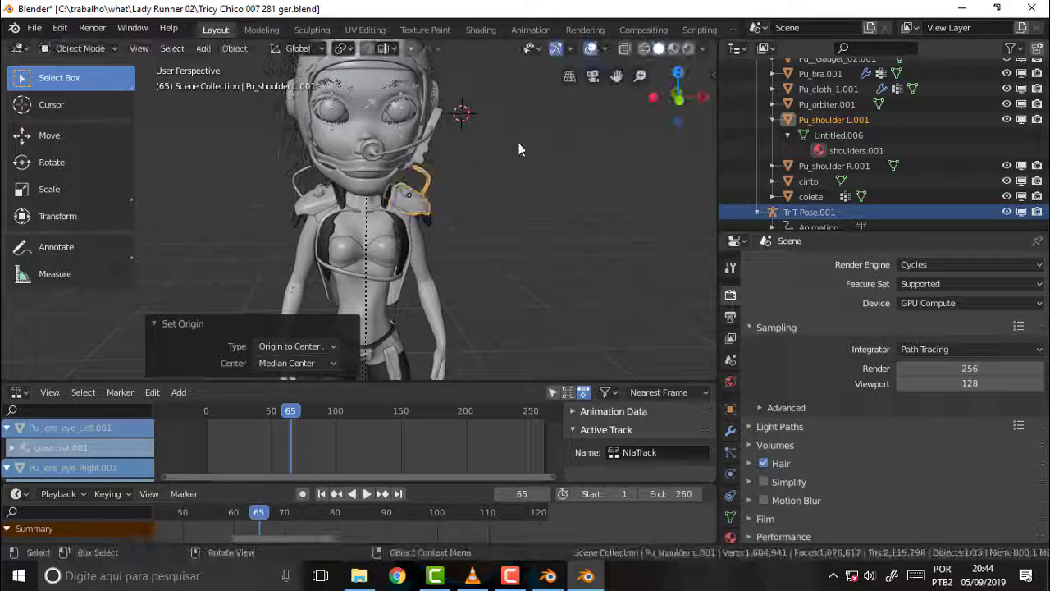
# - Select the right shoulder piece Pu_shoulder R.001 and rotate it to a new angle
pyautogui.click(310, 209)
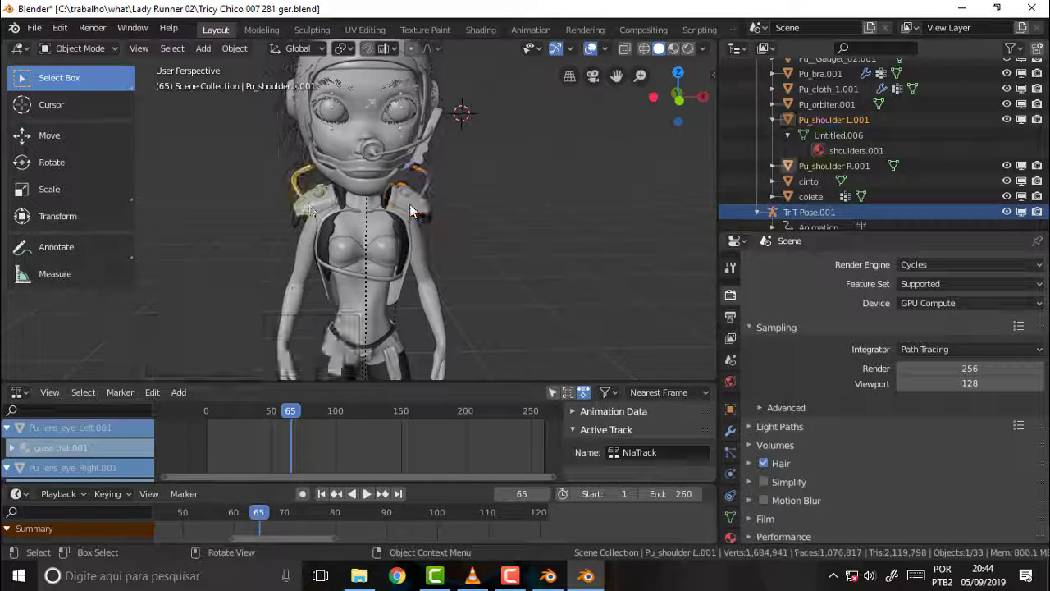
pyautogui.press('r')
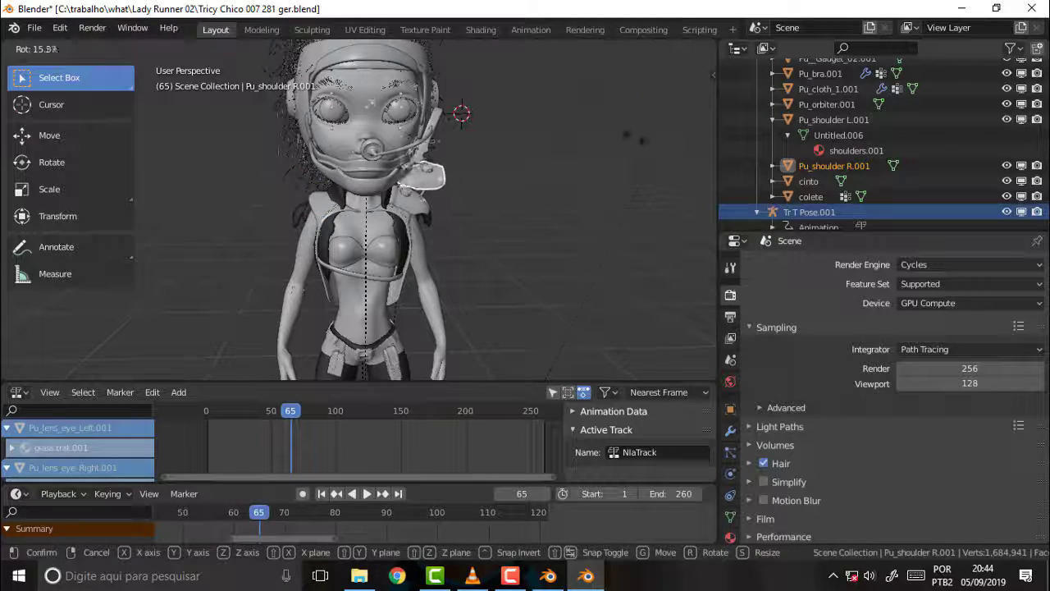
pyautogui.click(504, 151)
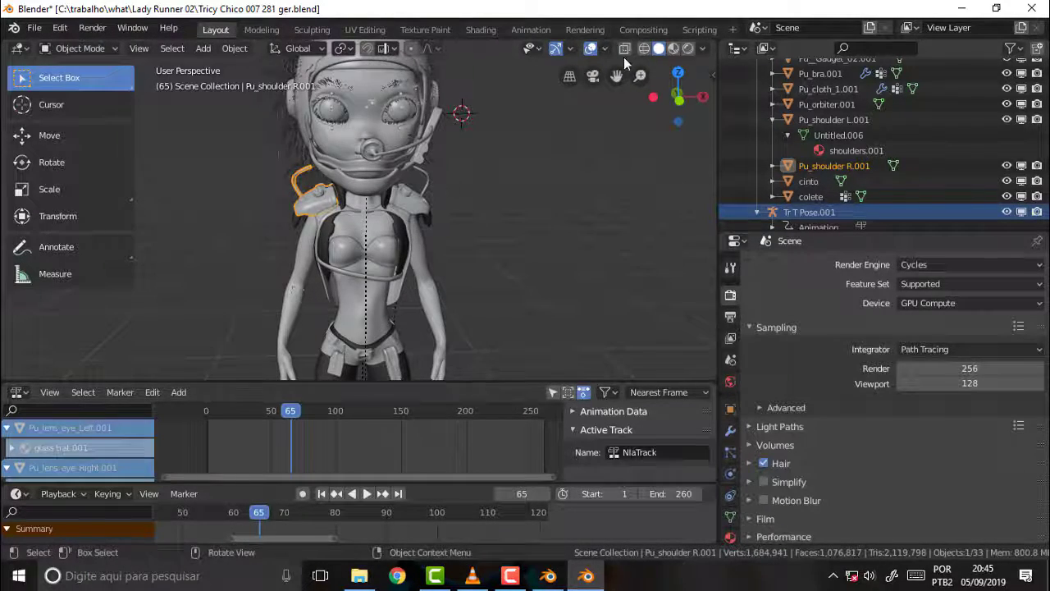
pyautogui.moveTo(617, 75); pyautogui.dragTo(616, 24)
pyautogui.moveTo(617, 76); pyautogui.dragTo(399, 203)
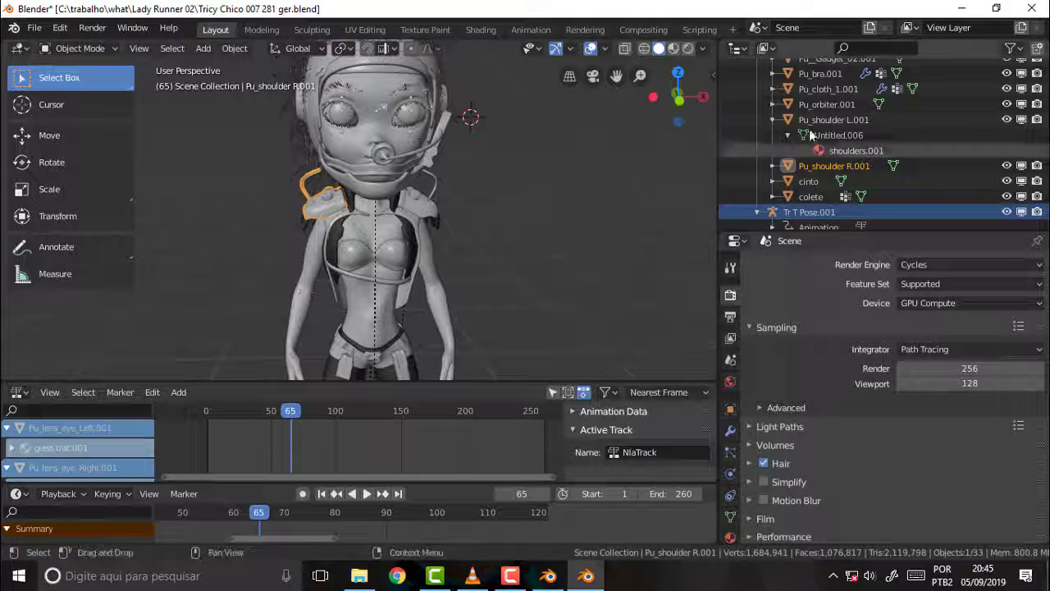
# - Collapse the Coll Tricy collection in the Outliner
pyautogui.moveTo(1047, 185); pyautogui.dragTo(1042, 48)
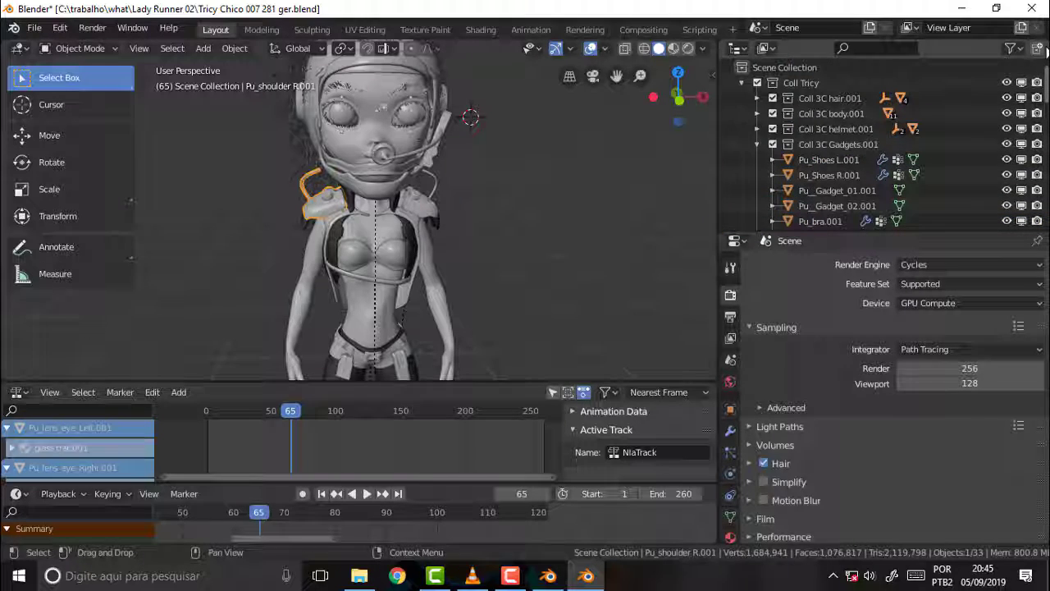
pyautogui.click(741, 83)
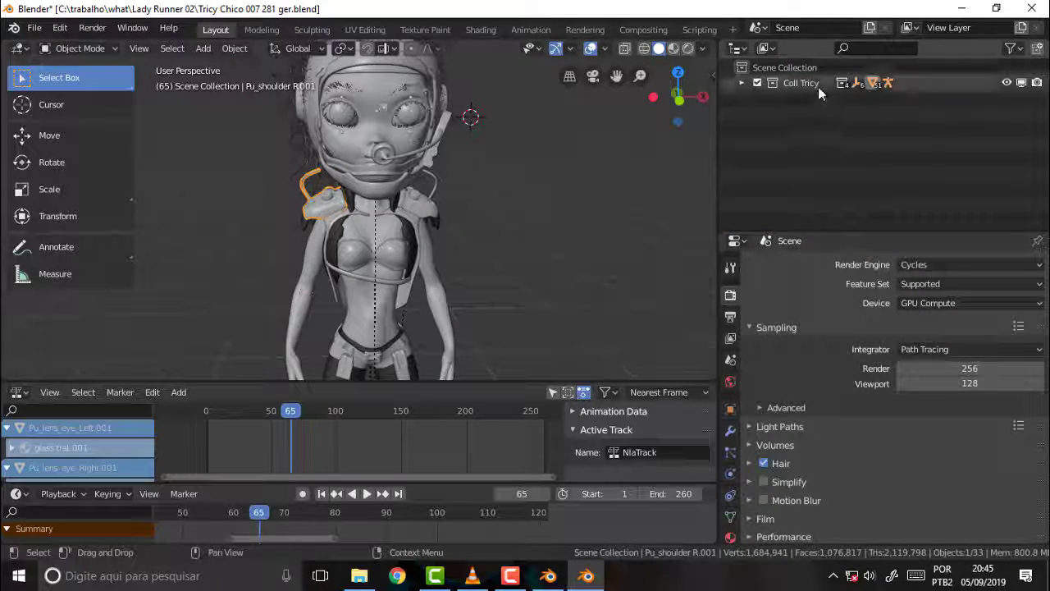
pyautogui.click(748, 82)
pyautogui.click(748, 82)
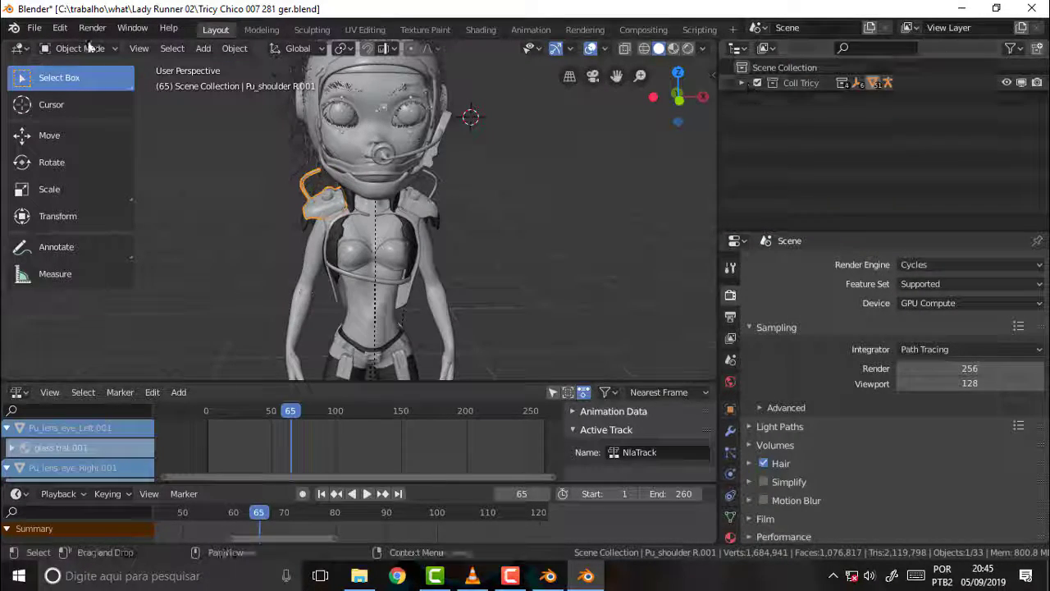
# - Export the scene as FBX, overwriting Tricy Chico 004 Blend.fbx
pyautogui.click(35, 33)
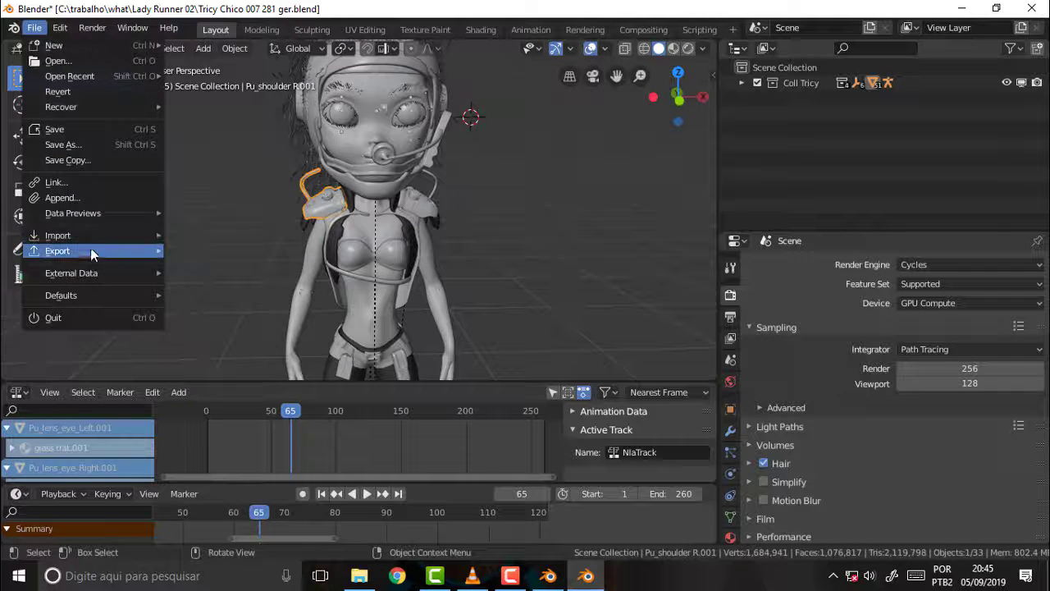
pyautogui.click(234, 265)
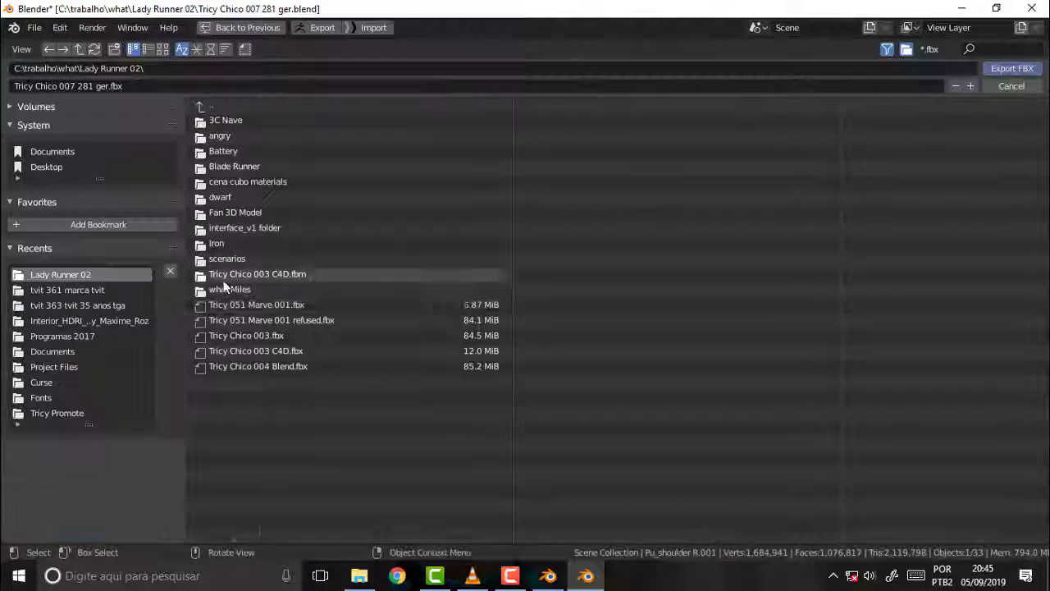
pyautogui.click(267, 366)
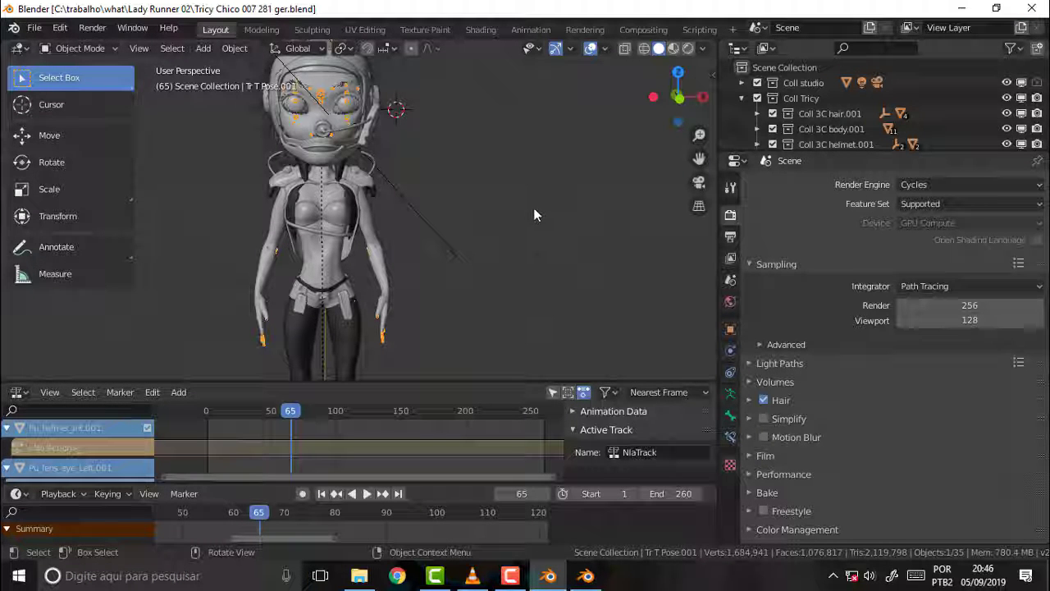
# - Check in the FBX export browser that Tricy Chico 004 Blend.fbx has today's date, then switch to Cinema 4D
pyautogui.click(34, 27)
pyautogui.moveTo(102, 251)
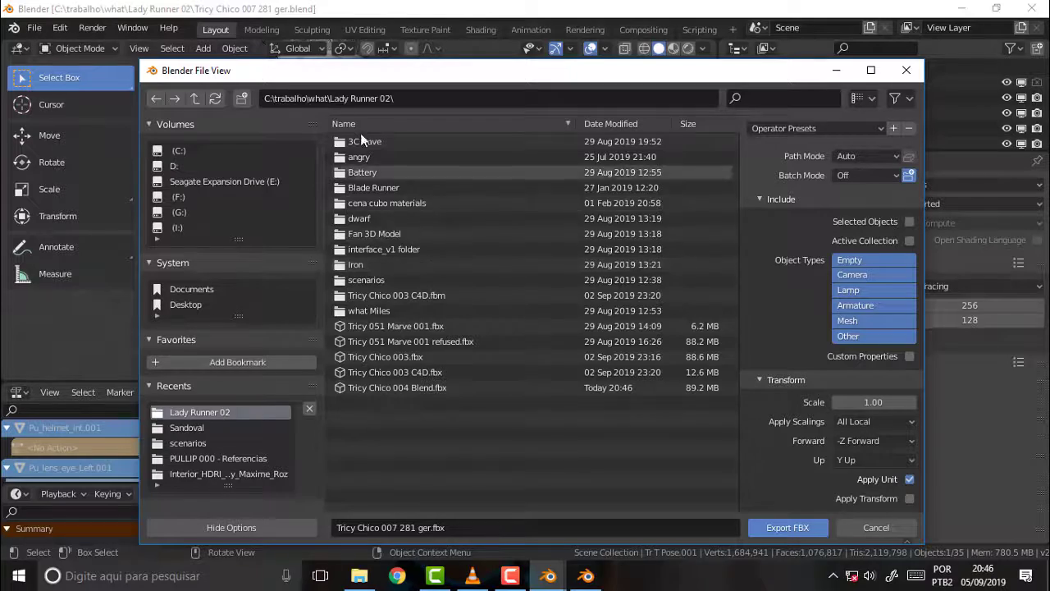
pyautogui.click(871, 69)
pyautogui.click(996, 8)
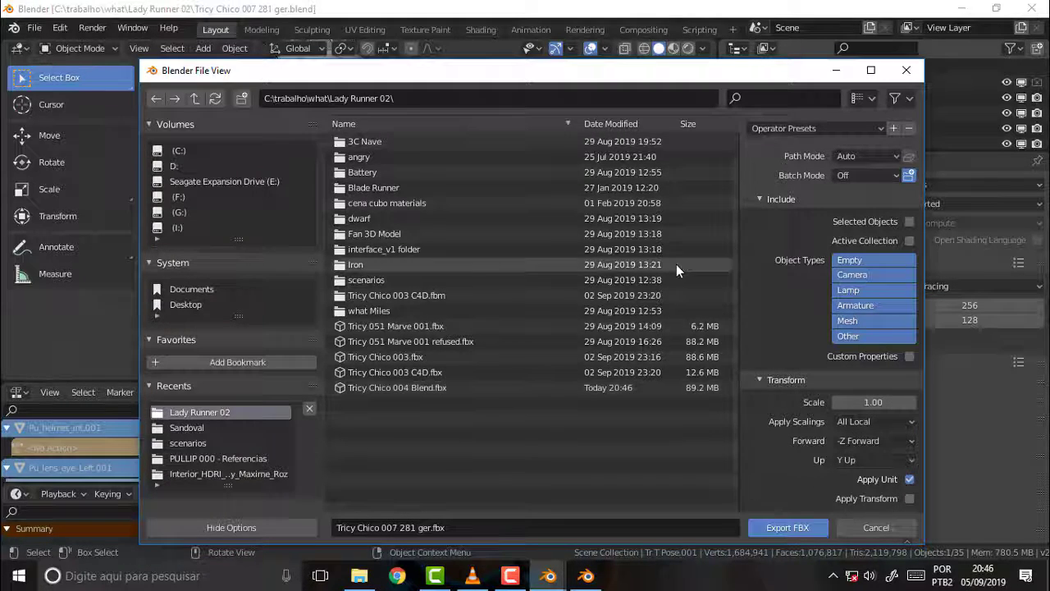
pyautogui.click(590, 580)
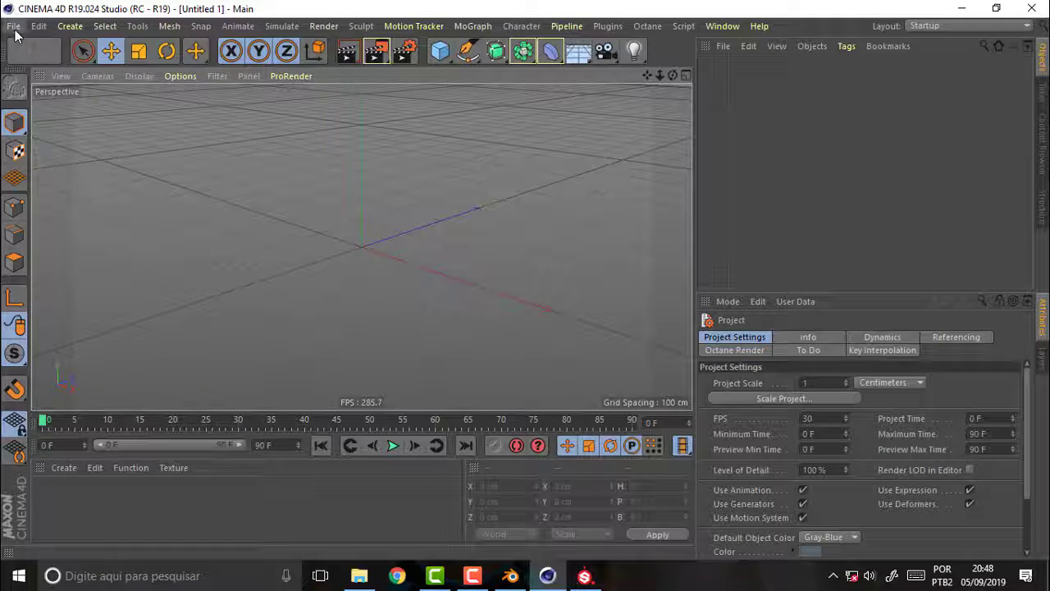
# - In Cinema 4D's Open File dialog, browse from trabalho through what into Lady Runner 02
pyautogui.click(14, 26)
pyautogui.click(51, 60)
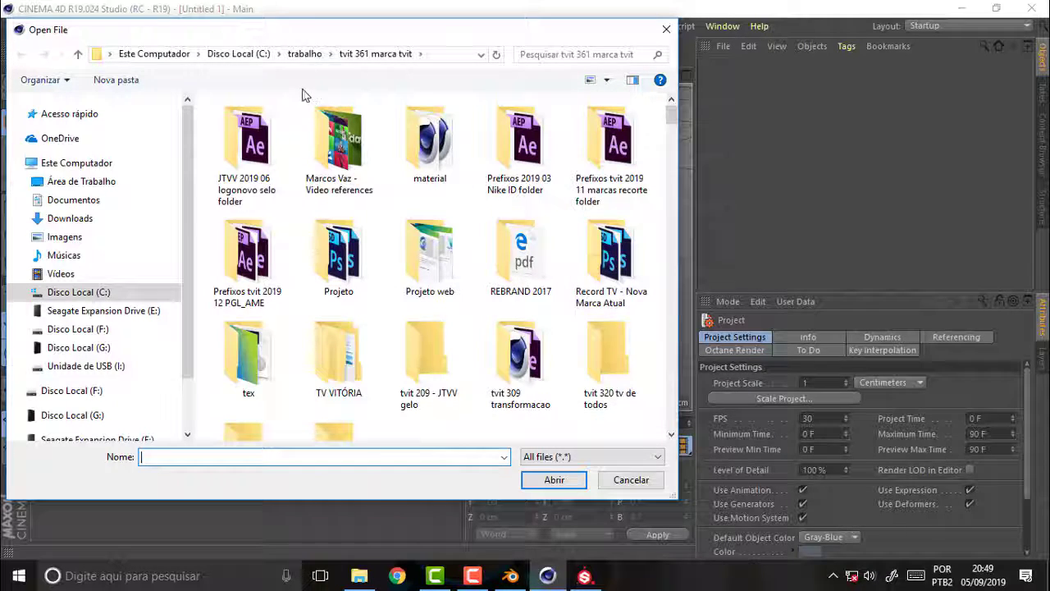
pyautogui.click(304, 53)
pyautogui.click(239, 417)
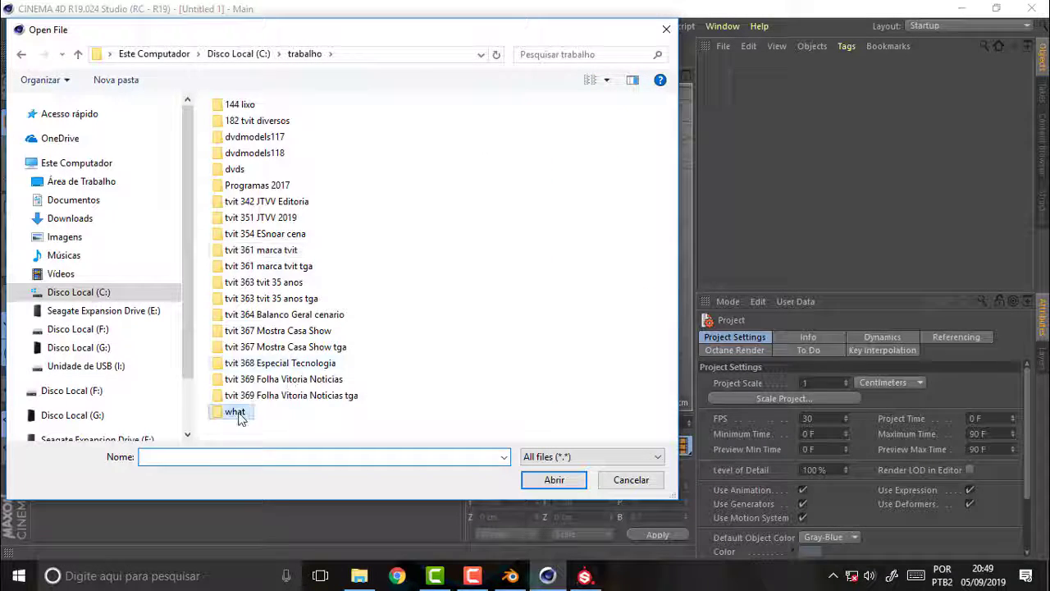
pyautogui.doubleClick(240, 413)
pyautogui.doubleClick(261, 151)
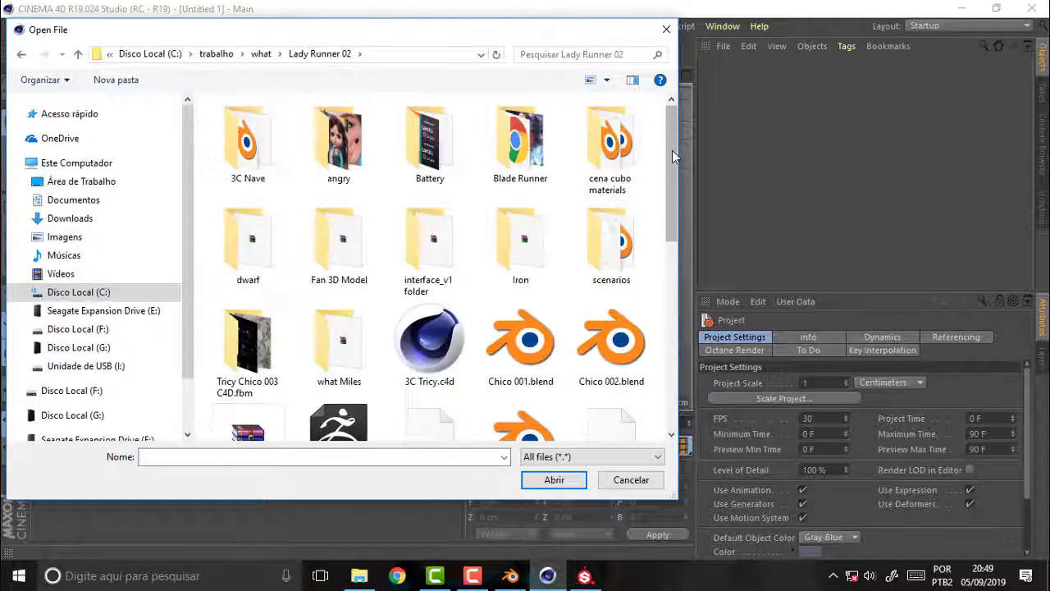
pyautogui.moveTo(672, 150); pyautogui.dragTo(674, 393)
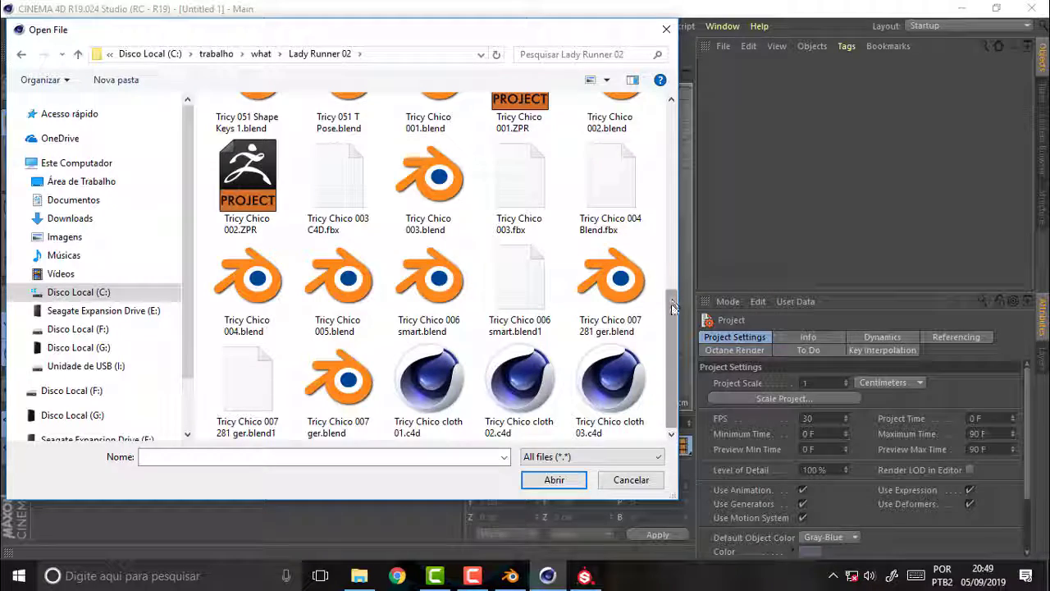
pyautogui.moveTo(673, 337); pyautogui.dragTo(671, 115)
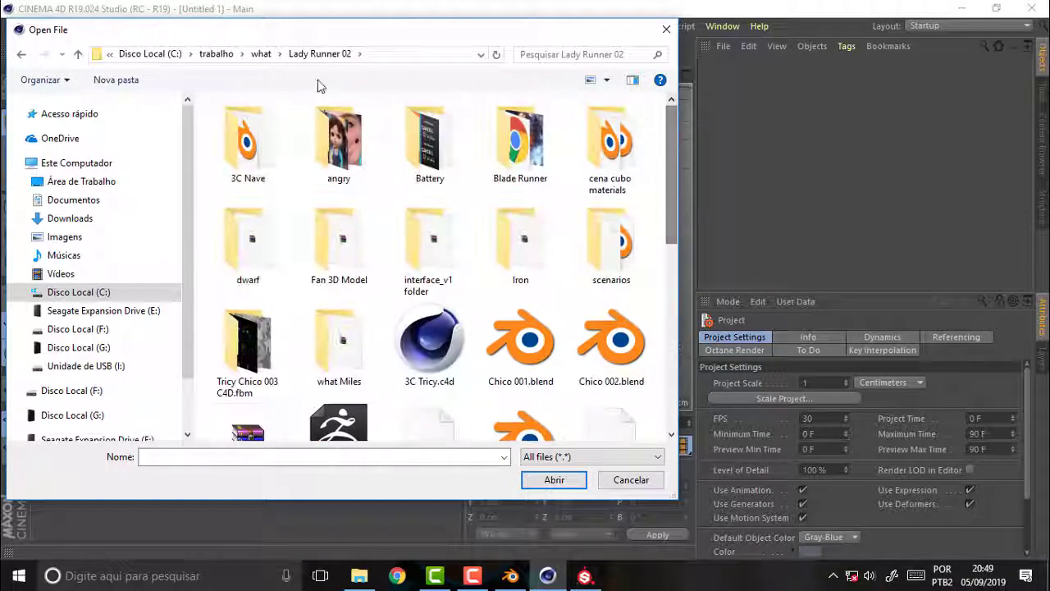
# - Recheck the files in Blender's FBX export browser, then quit Blender discarding unsaved changes
pyautogui.click(519, 578)
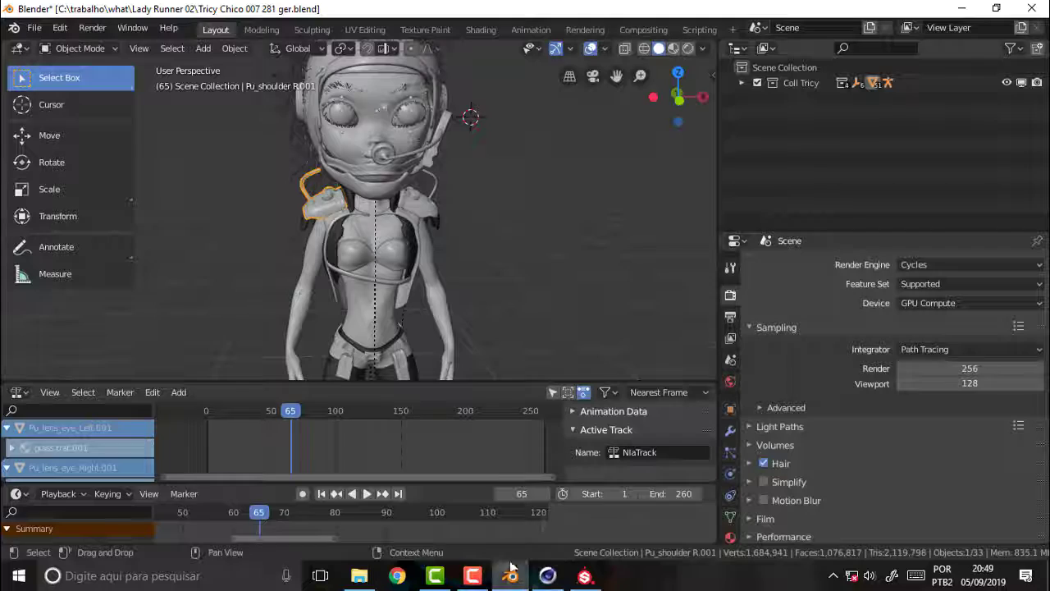
pyautogui.click(33, 28)
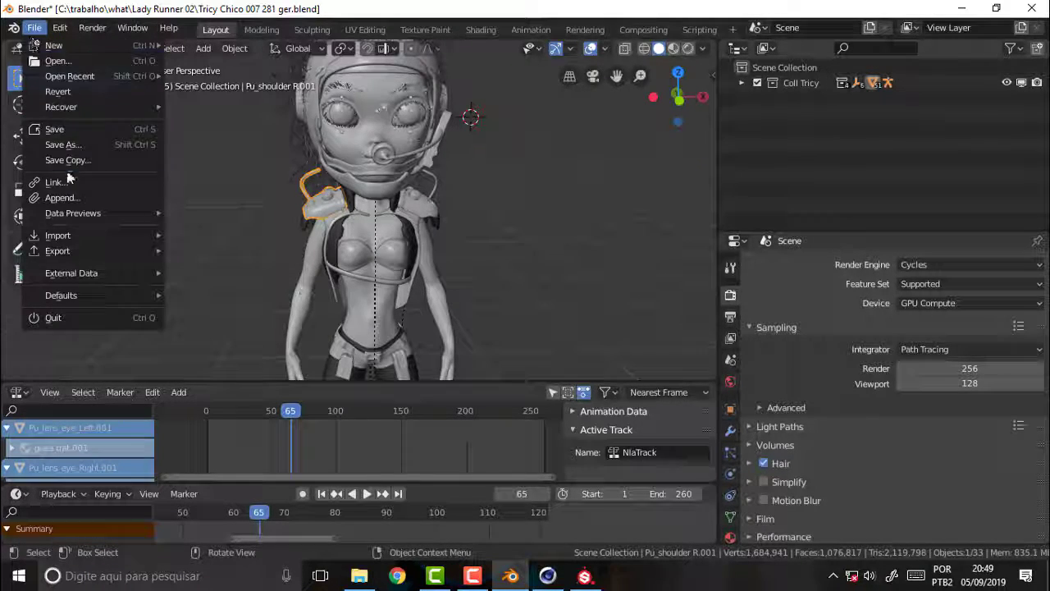
pyautogui.click(68, 146)
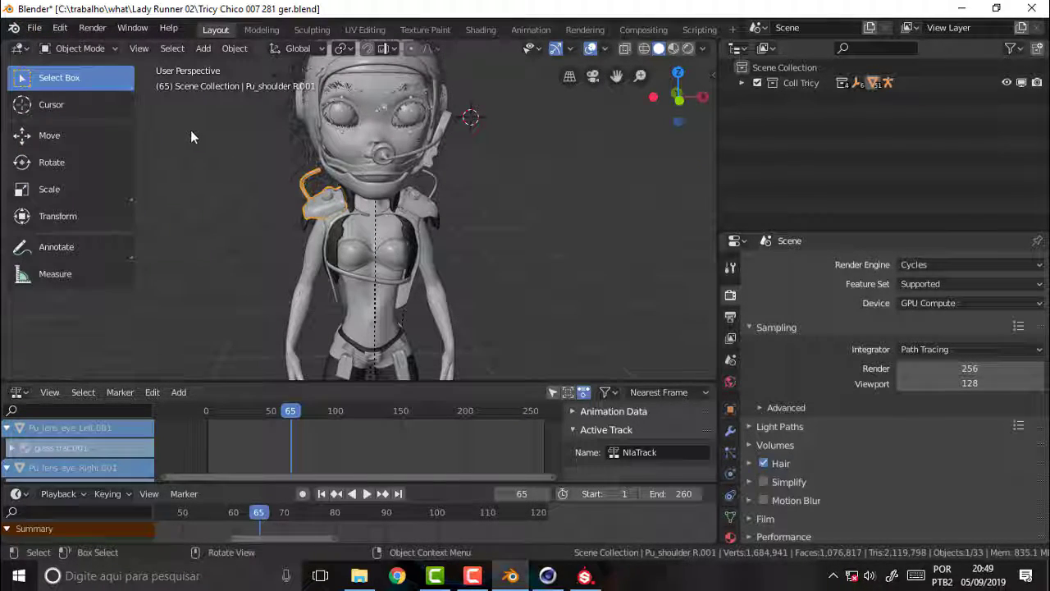
pyautogui.click(31, 30)
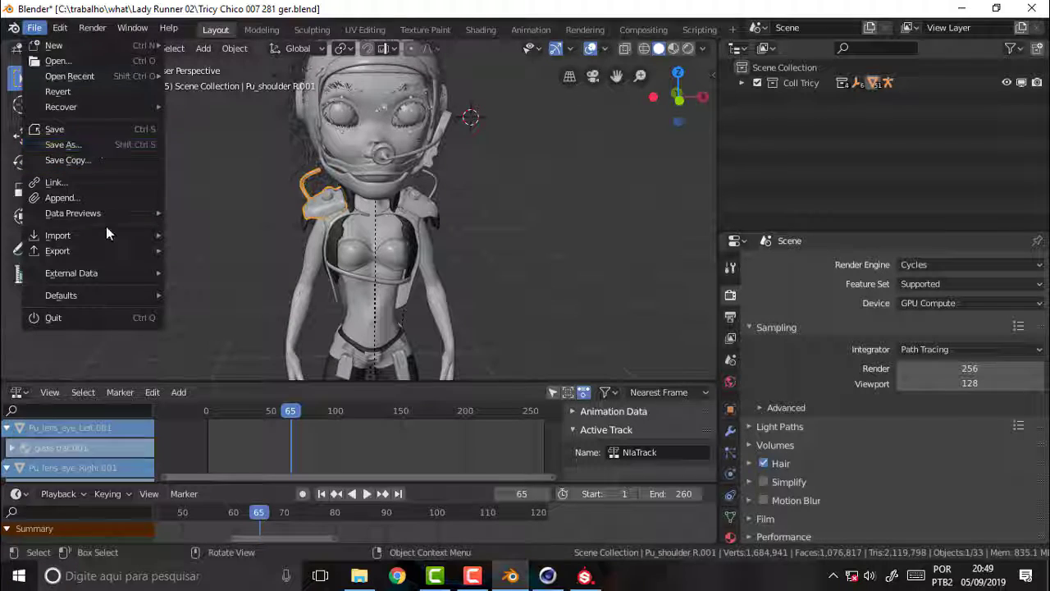
pyautogui.moveTo(58, 250)
pyautogui.click(228, 281)
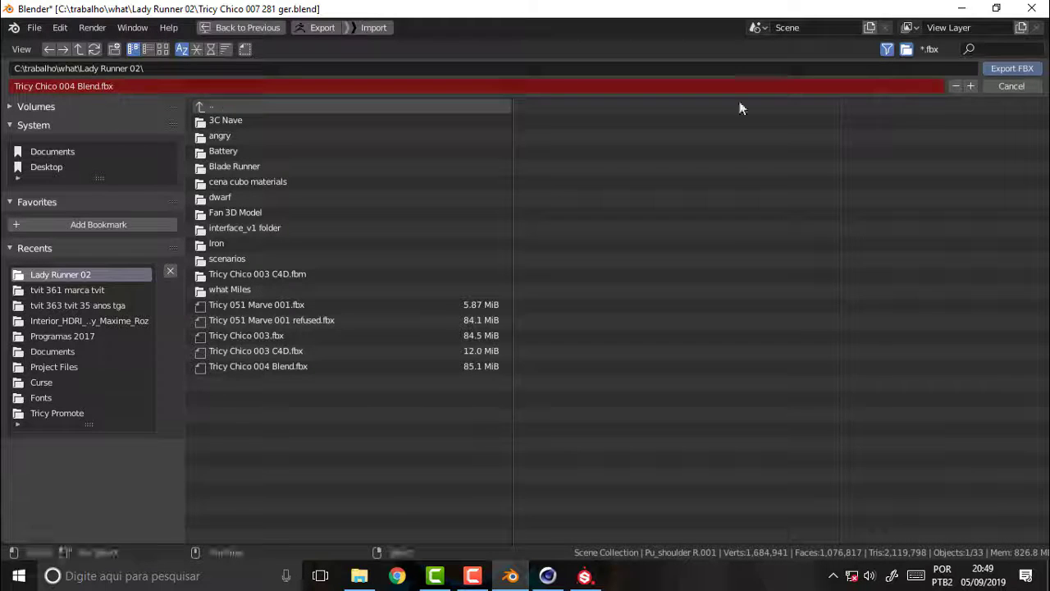
pyautogui.click(1033, 9)
pyautogui.click(575, 311)
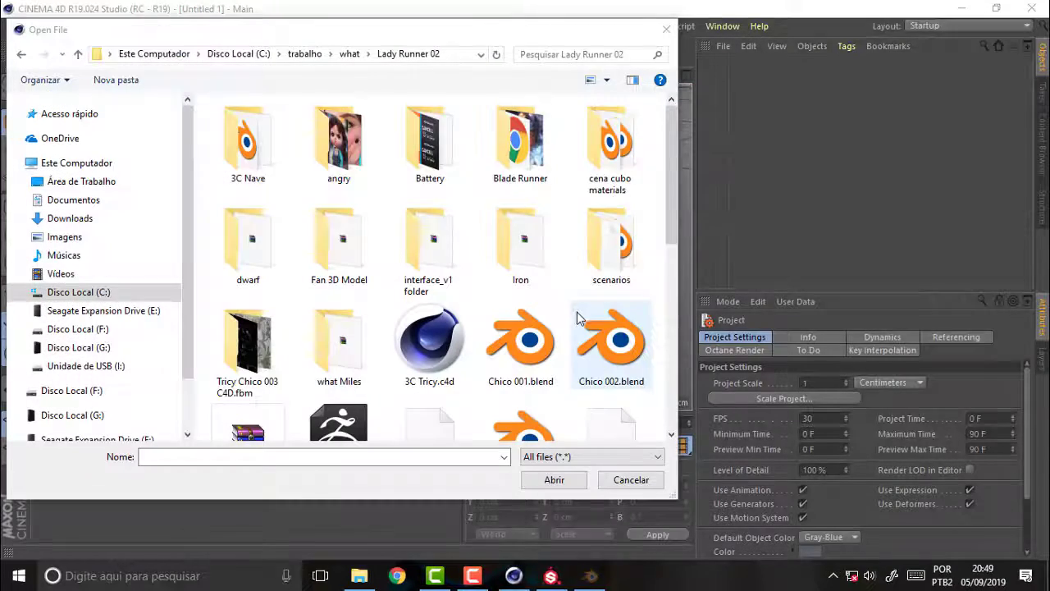
# - Open Tricy Chico 004 Blend.fbx and accept the FBX 2017.1 import settings
pyautogui.scroll(-1, 525, 197)
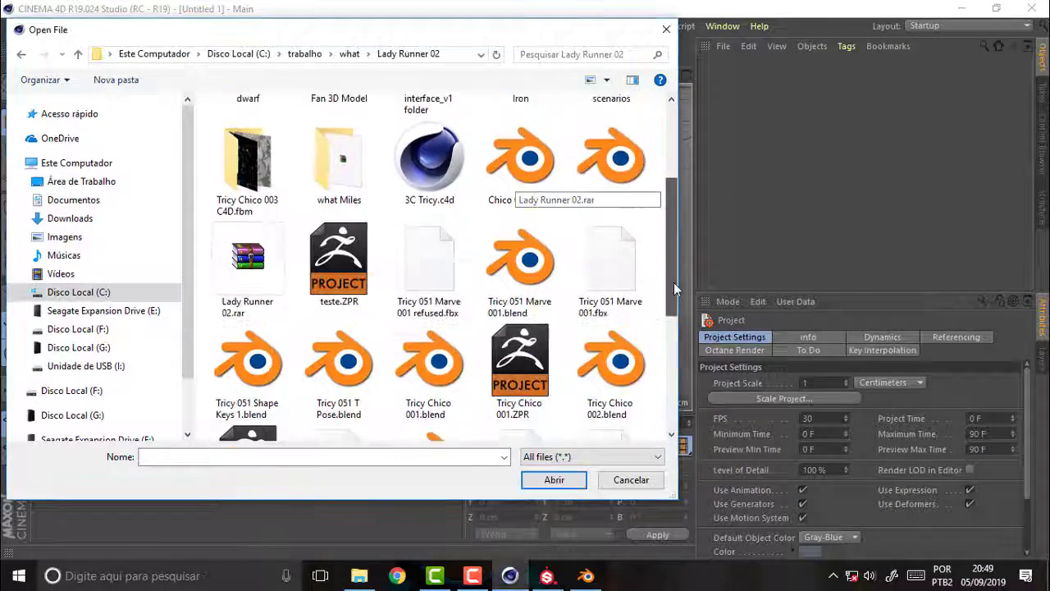
pyautogui.scroll(-2, 525, 197)
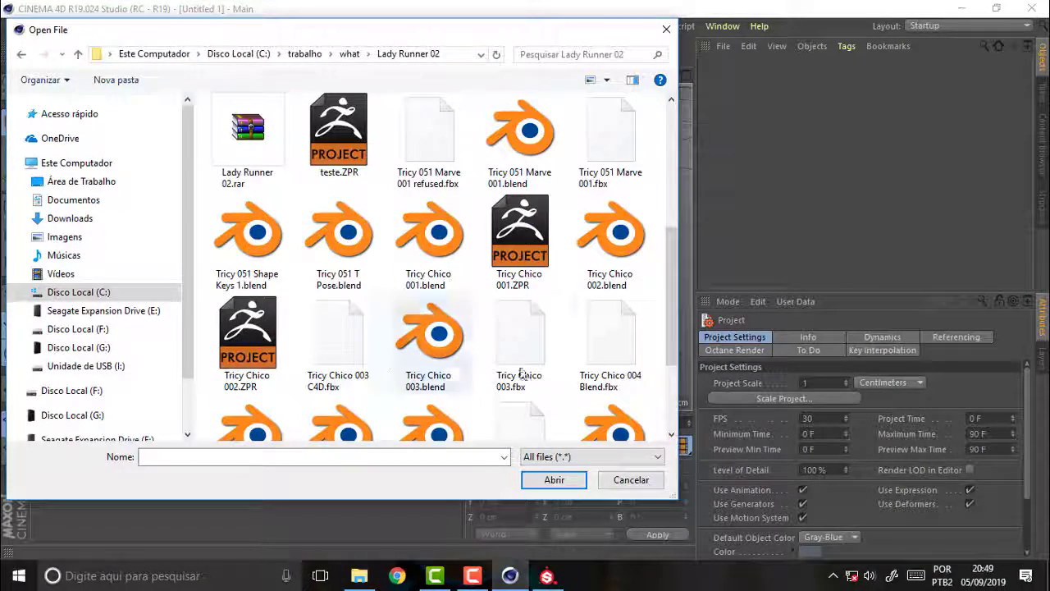
pyautogui.moveTo(669, 321); pyautogui.dragTo(669, 381)
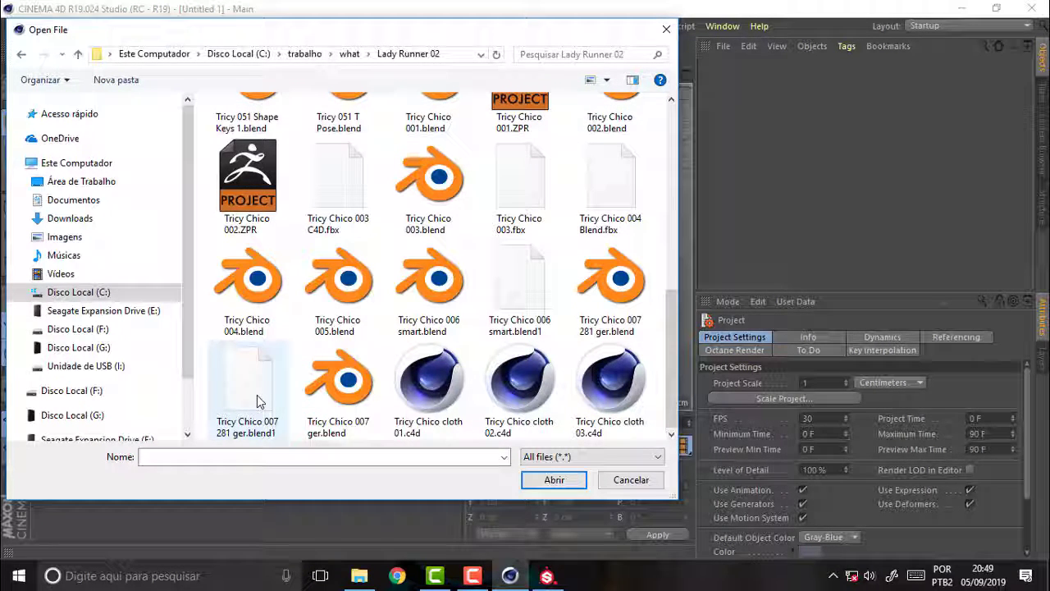
pyautogui.moveTo(610, 345)
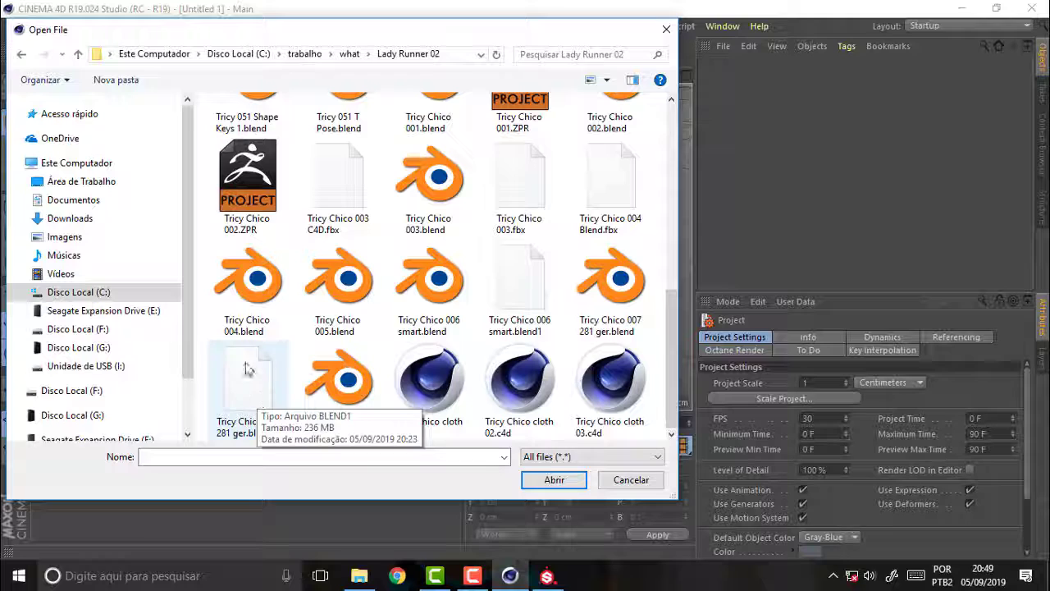
pyautogui.click(611, 171)
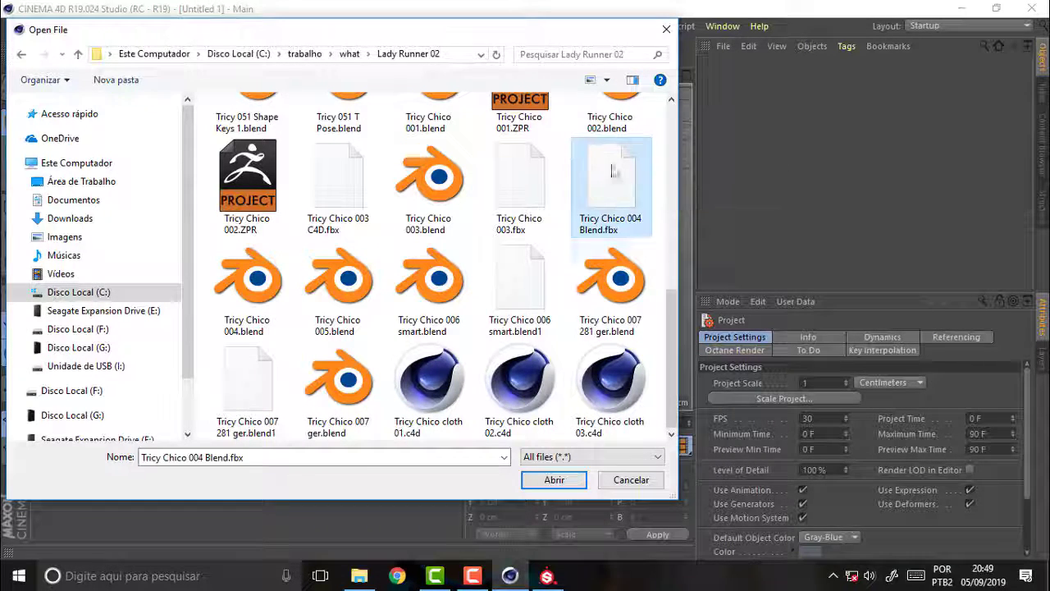
pyautogui.click(571, 482)
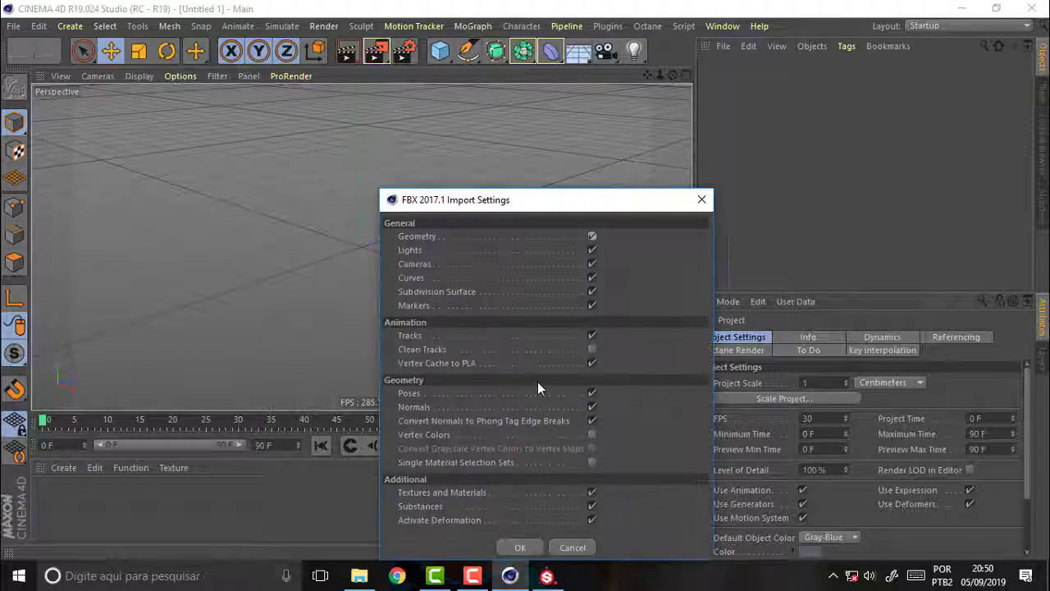
pyautogui.click(520, 548)
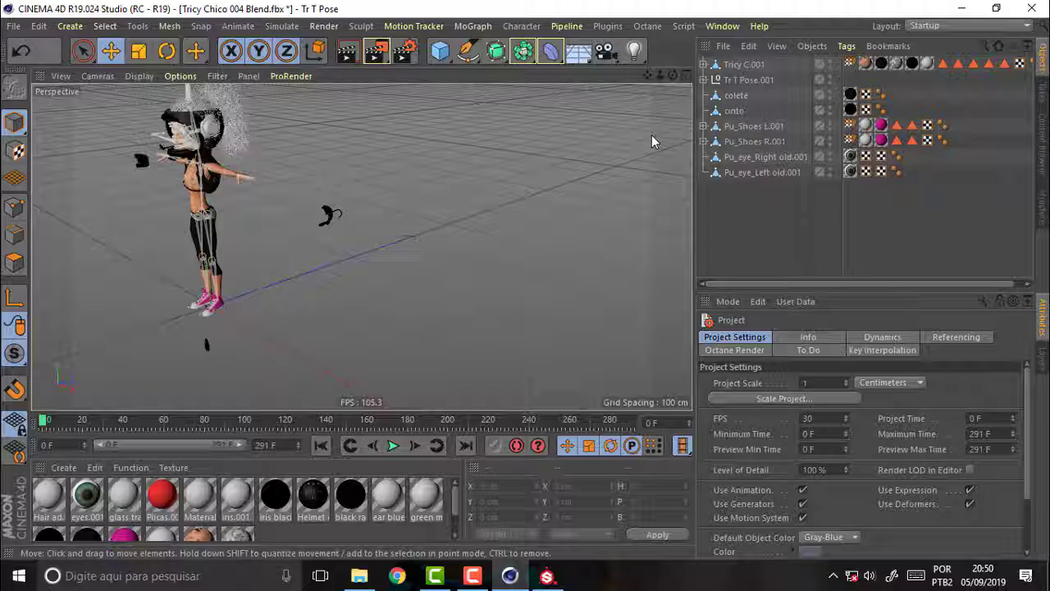
# - Select Pu_cloth_1.001 and move it down in Y to about -134.771 cm onto the torso
pyautogui.keyDown('alt'); pyautogui.moveTo(681, 116); pyautogui.dragTo(582, 120); pyautogui.keyUp('alt')
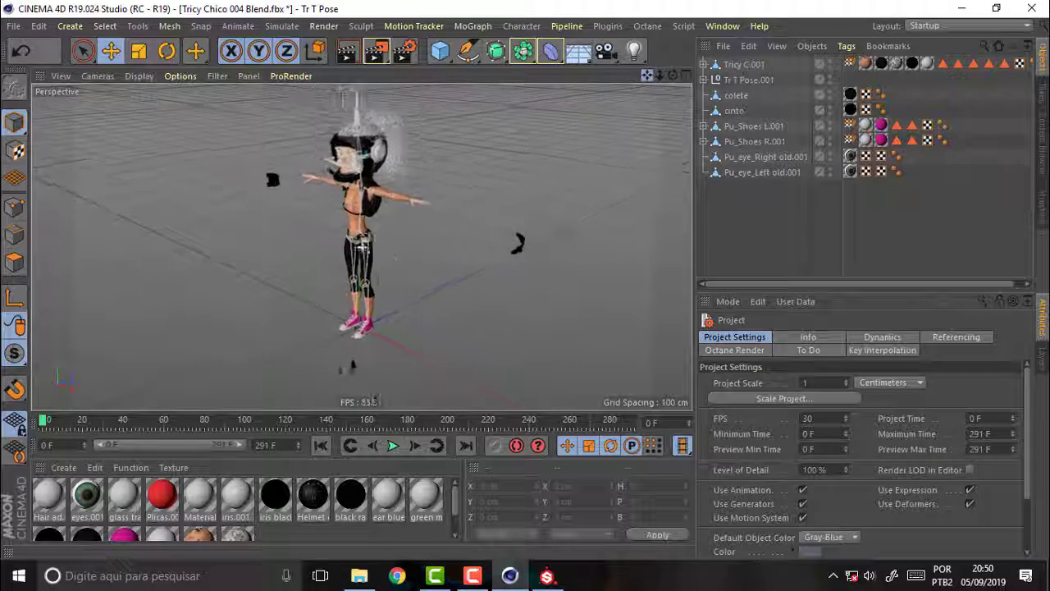
pyautogui.scroll(3, 582, 119)
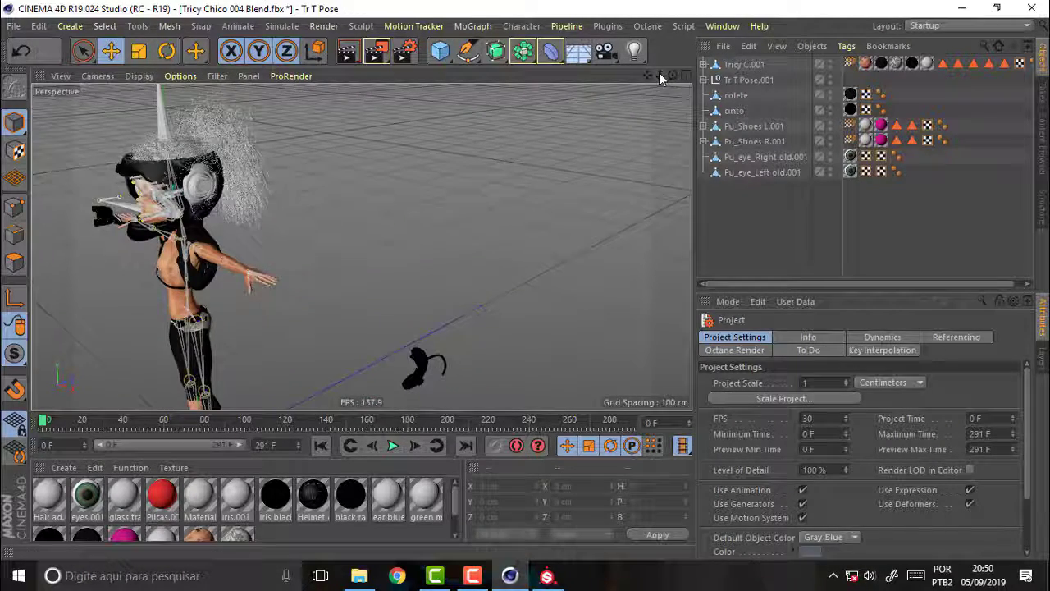
pyautogui.moveTo(659, 74)
pyautogui.mouseDown()
pyautogui.moveTo(361, 247)
pyautogui.moveTo(661, 77)
pyautogui.moveTo(685, 49)
pyautogui.moveTo(348, 133)
pyautogui.mouseUp()
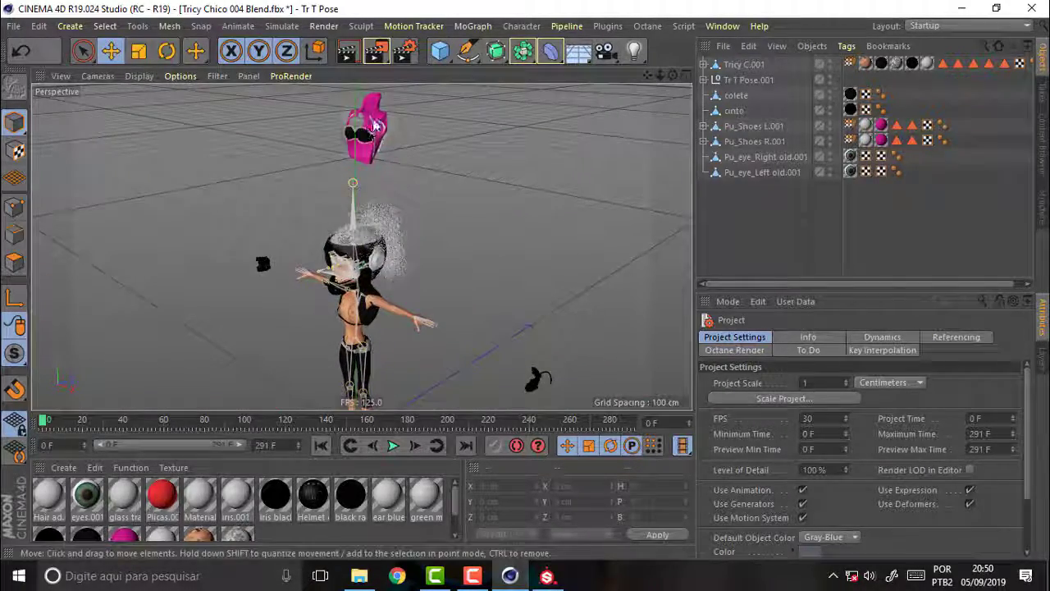
pyautogui.click(374, 124)
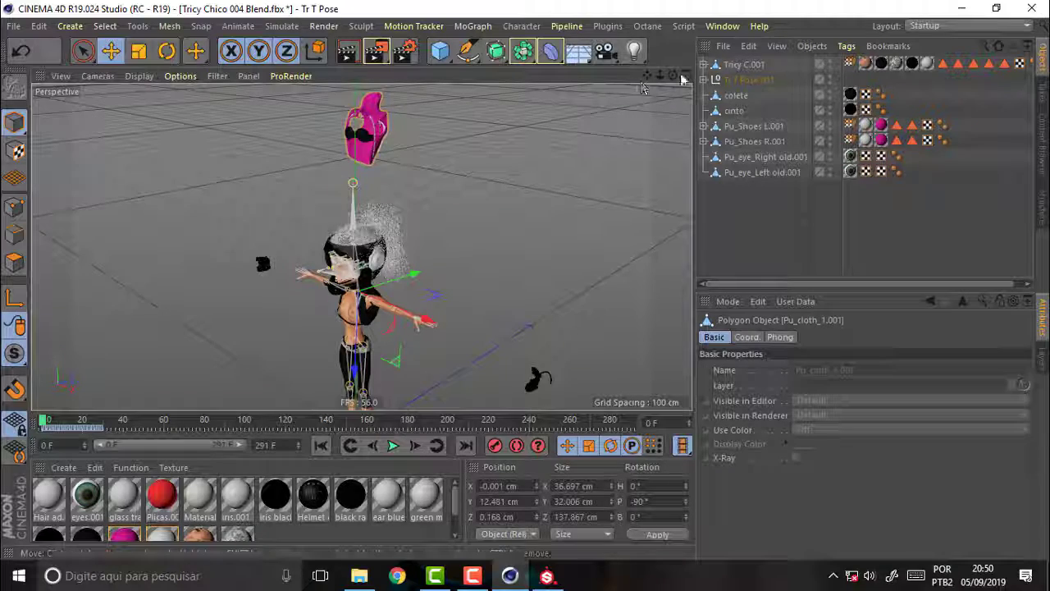
pyautogui.moveTo(659, 75); pyautogui.dragTo(362, 246)
pyautogui.moveTo(647, 76); pyautogui.dragTo(362, 246)
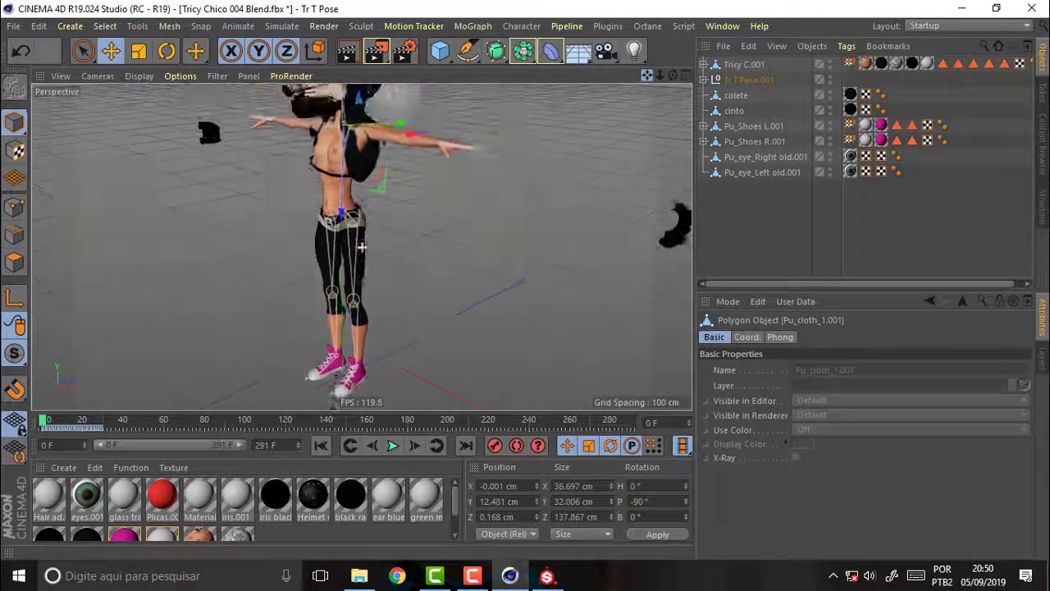
pyautogui.moveTo(672, 76); pyautogui.dragTo(362, 246)
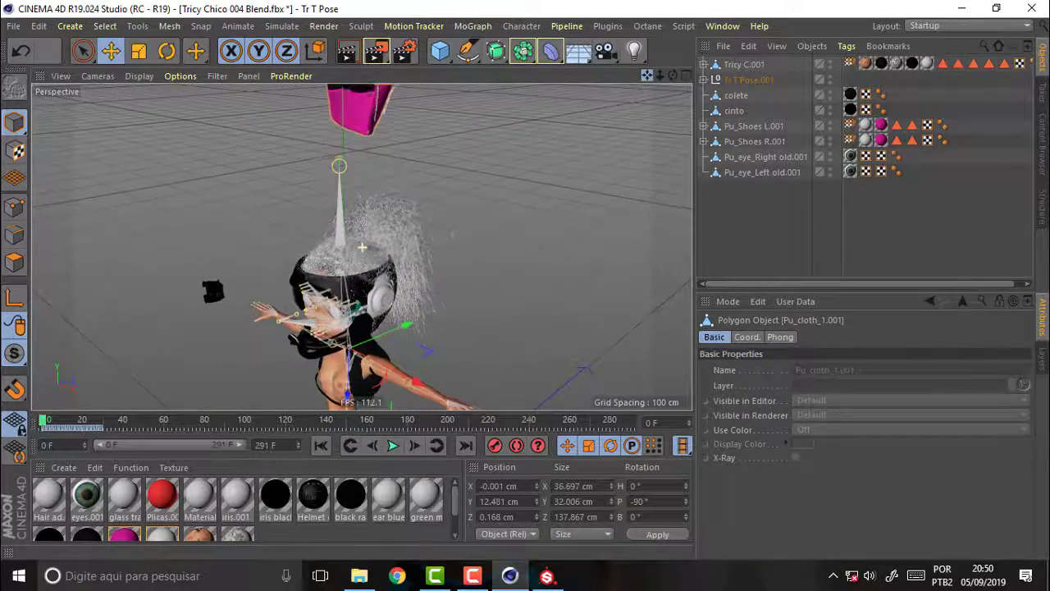
pyautogui.moveTo(362, 246); pyautogui.dragTo(446, 219)
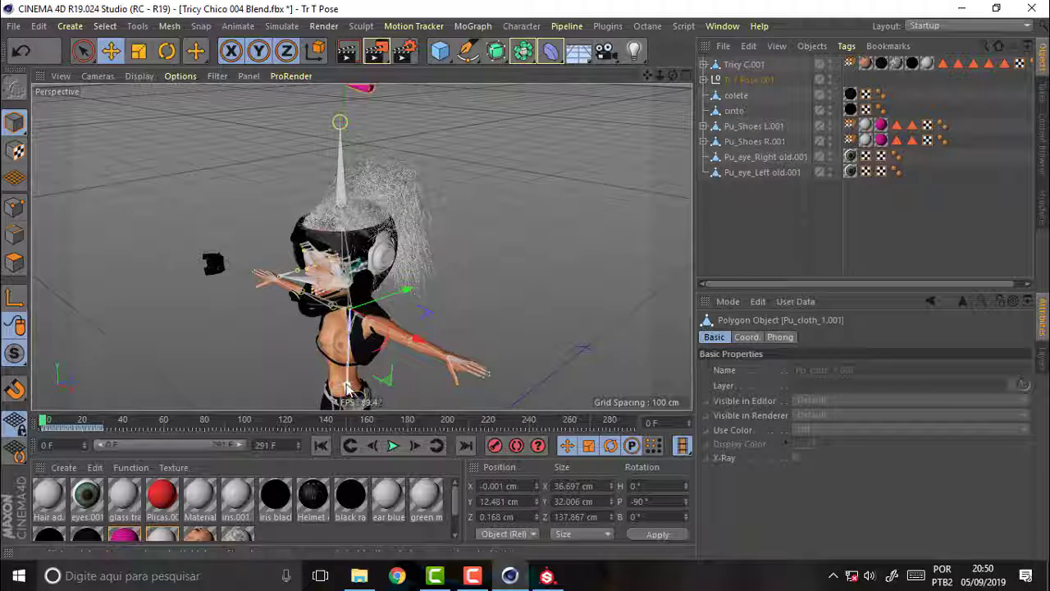
pyautogui.moveTo(362, 335); pyautogui.dragTo(362, 381)
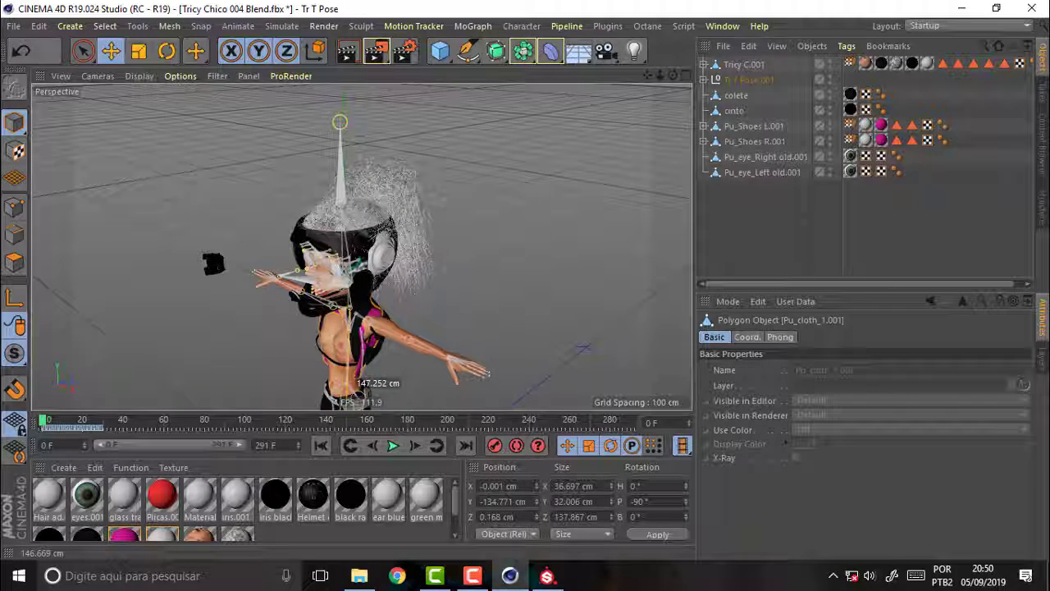
pyautogui.moveTo(362, 383); pyautogui.dragTo(361, 387)
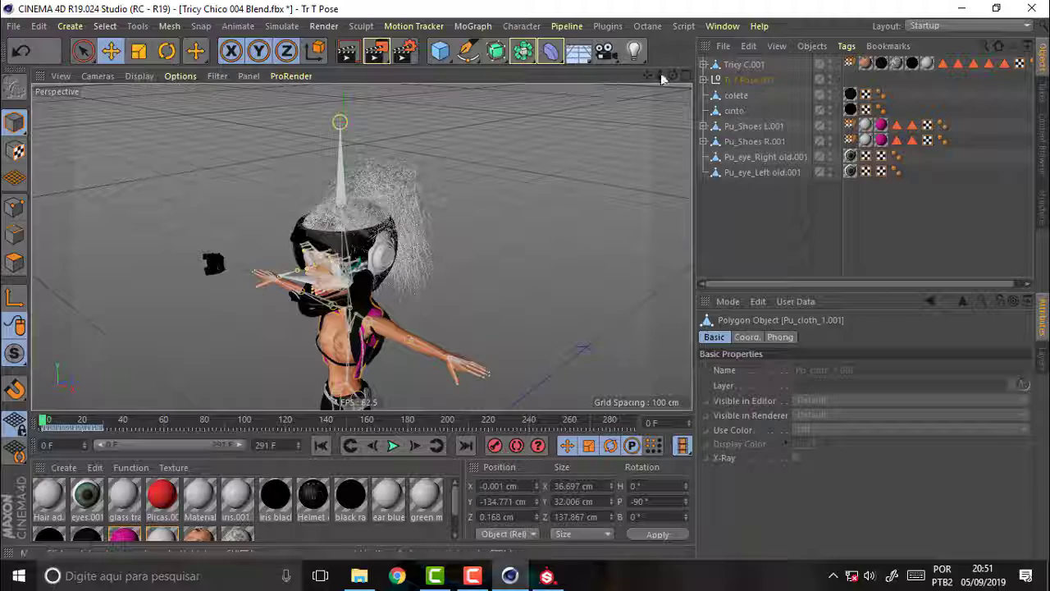
pyautogui.moveTo(663, 78); pyautogui.dragTo(660, 75)
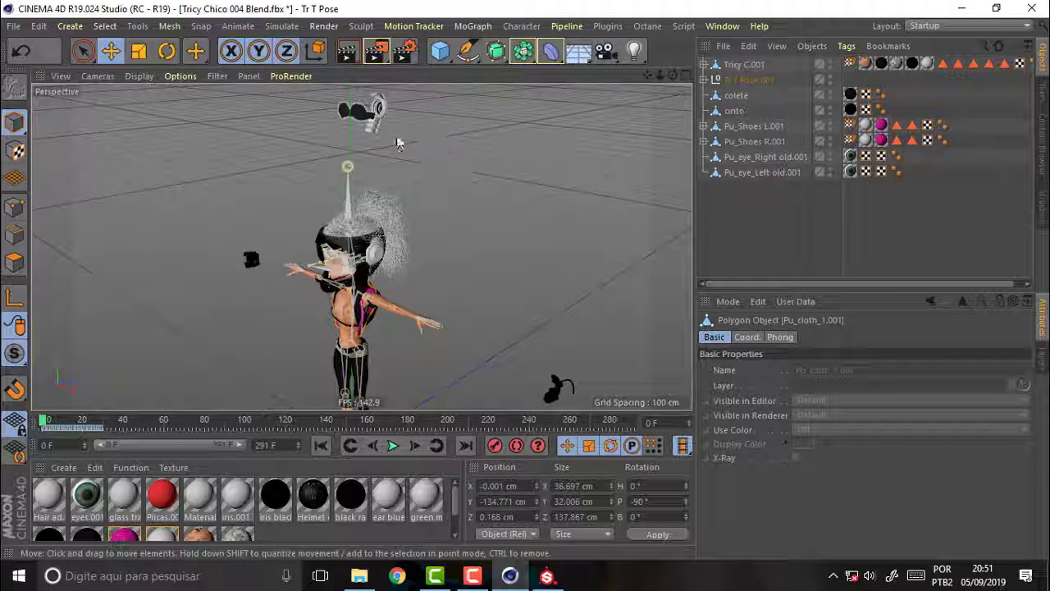
# - Dismiss the Welcome screen and create a new project with Tricy Chico 004 Blend.fbx as the mesh
pyautogui.click(546, 575)
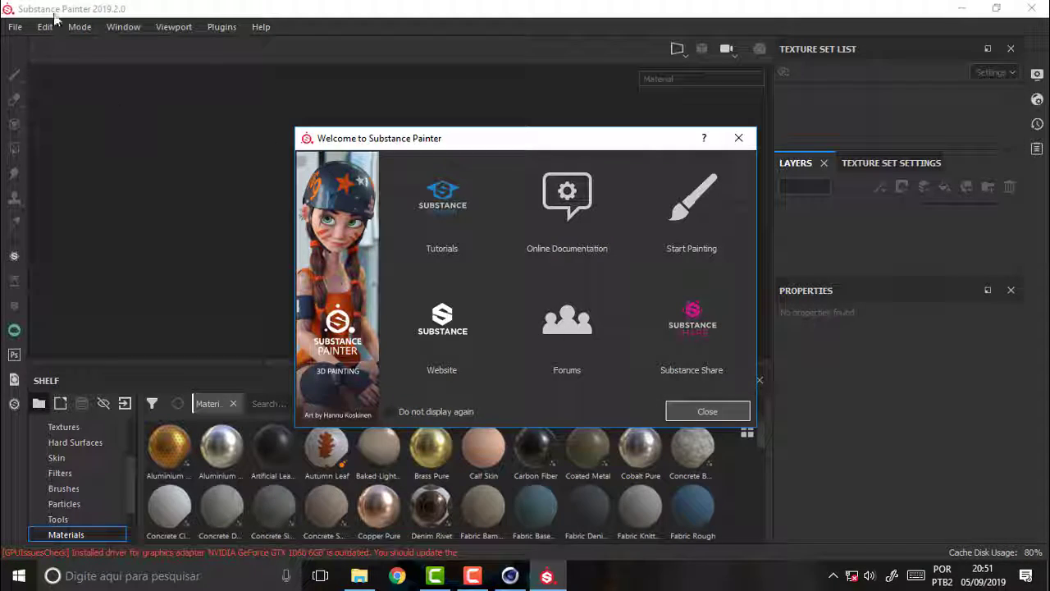
pyautogui.click(708, 411)
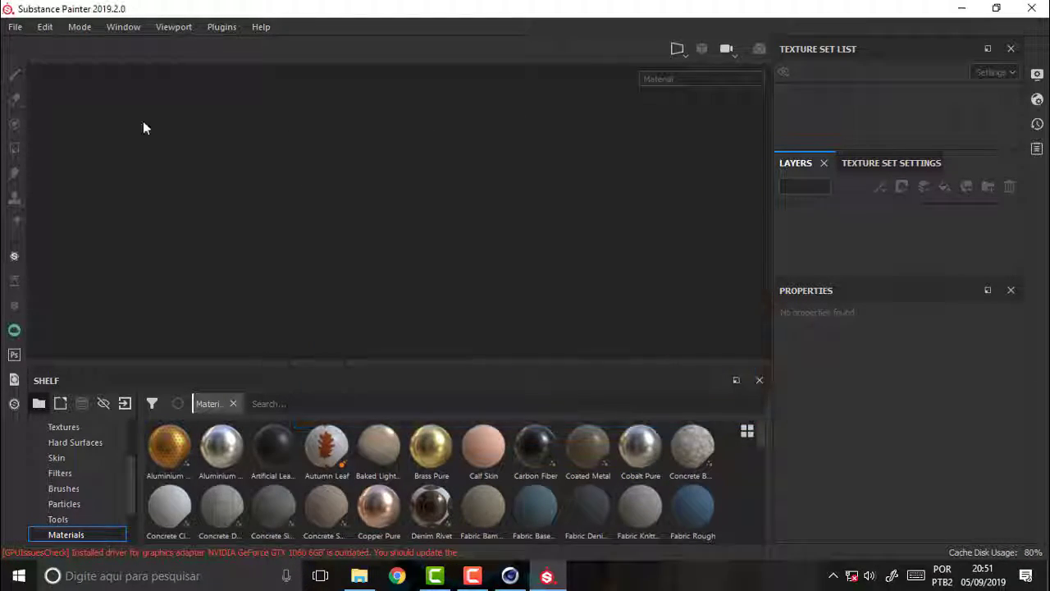
pyautogui.click(13, 27)
pyautogui.click(34, 44)
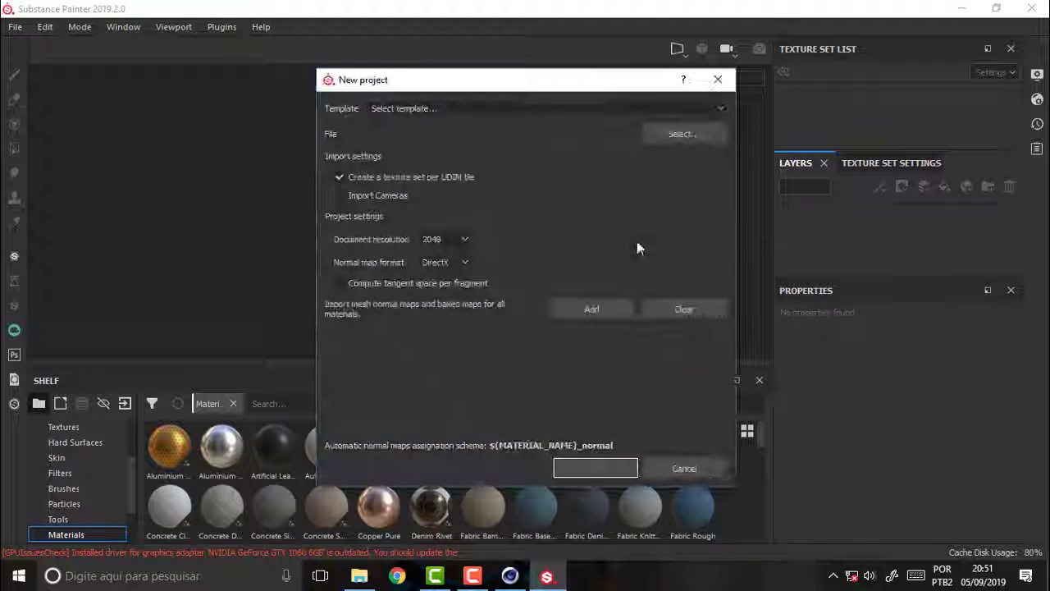
pyautogui.click(684, 133)
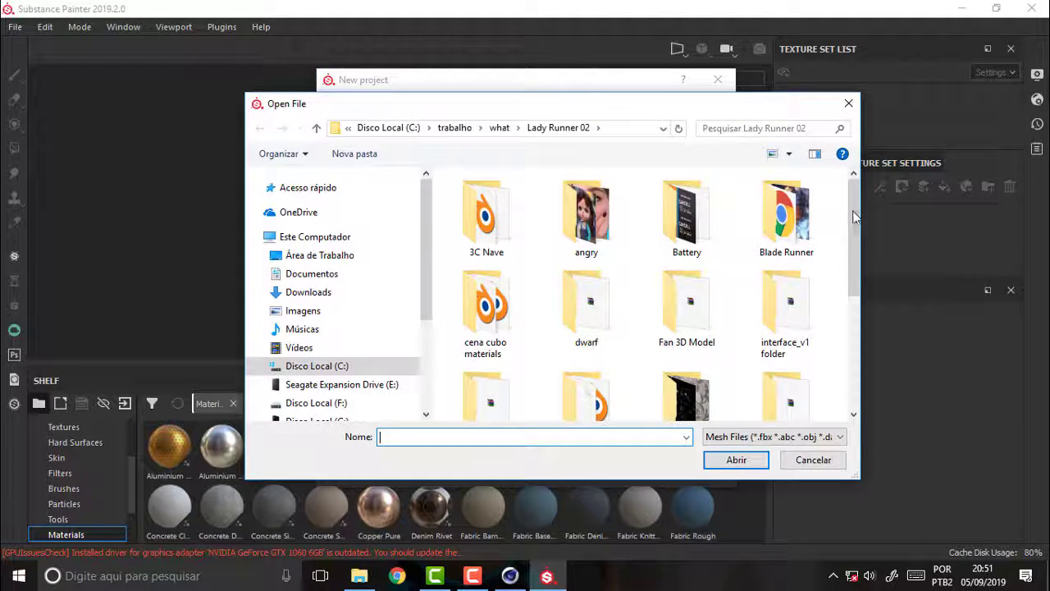
pyautogui.moveTo(853, 216); pyautogui.dragTo(853, 332)
pyautogui.click(492, 389)
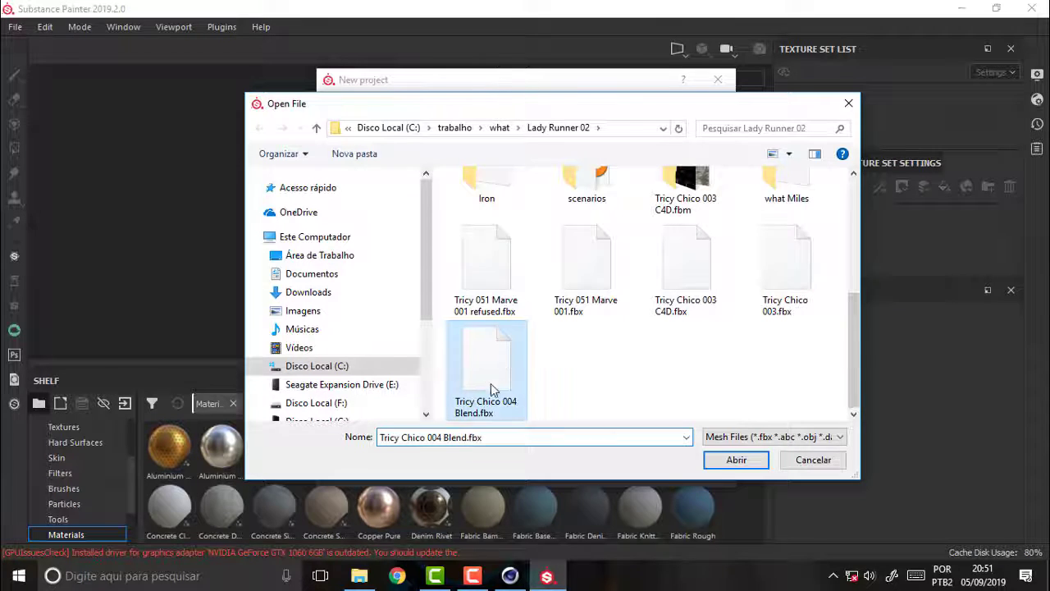
pyautogui.click(737, 460)
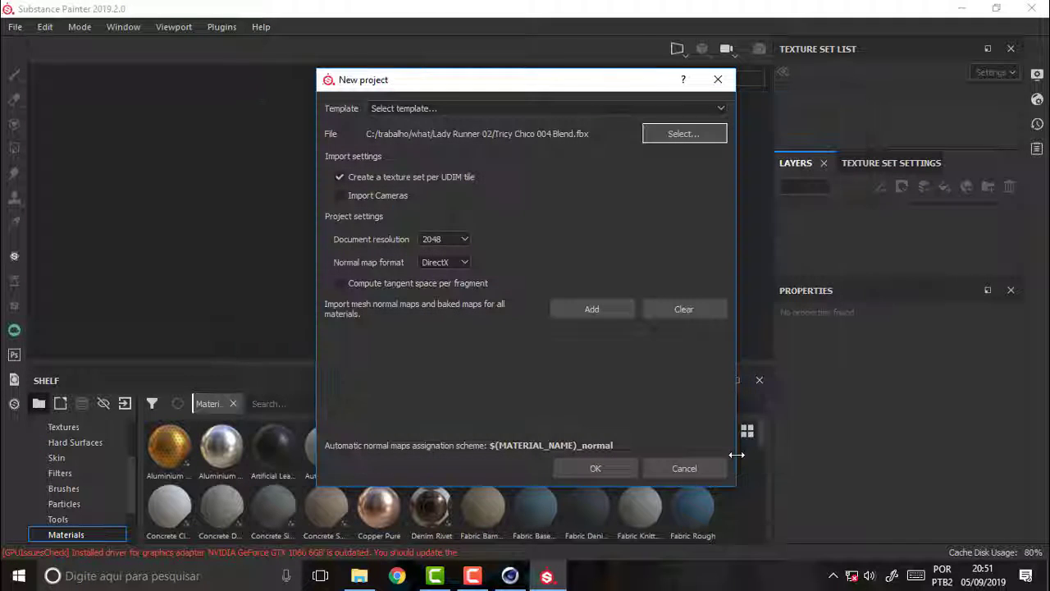
pyautogui.click(601, 470)
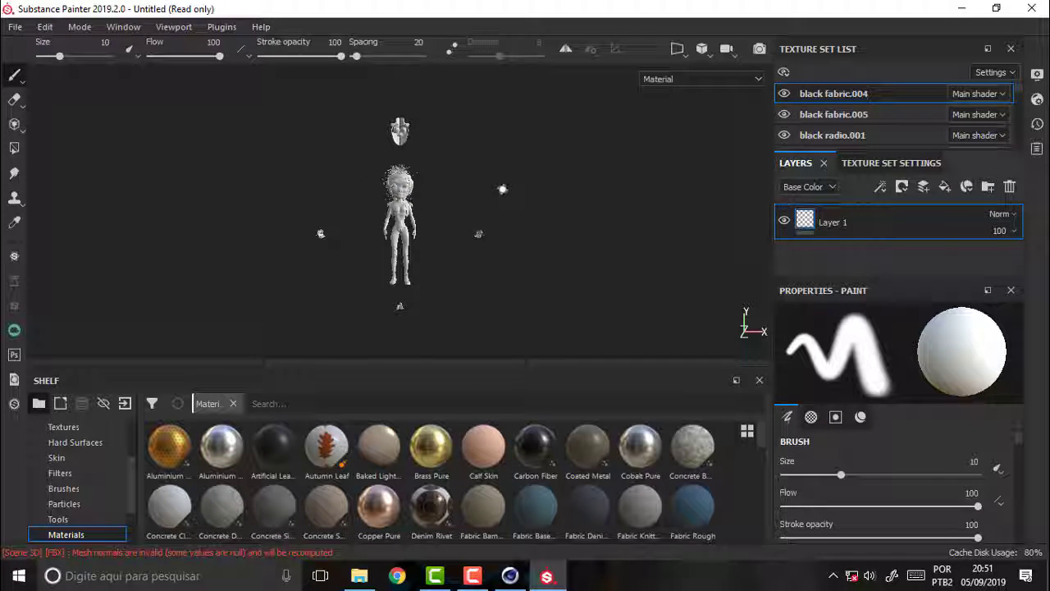
pyautogui.scroll(2, 502, 189)
pyautogui.scroll(2, 502, 188)
pyautogui.scroll(2, 502, 189)
pyautogui.scroll(-2, 502, 189)
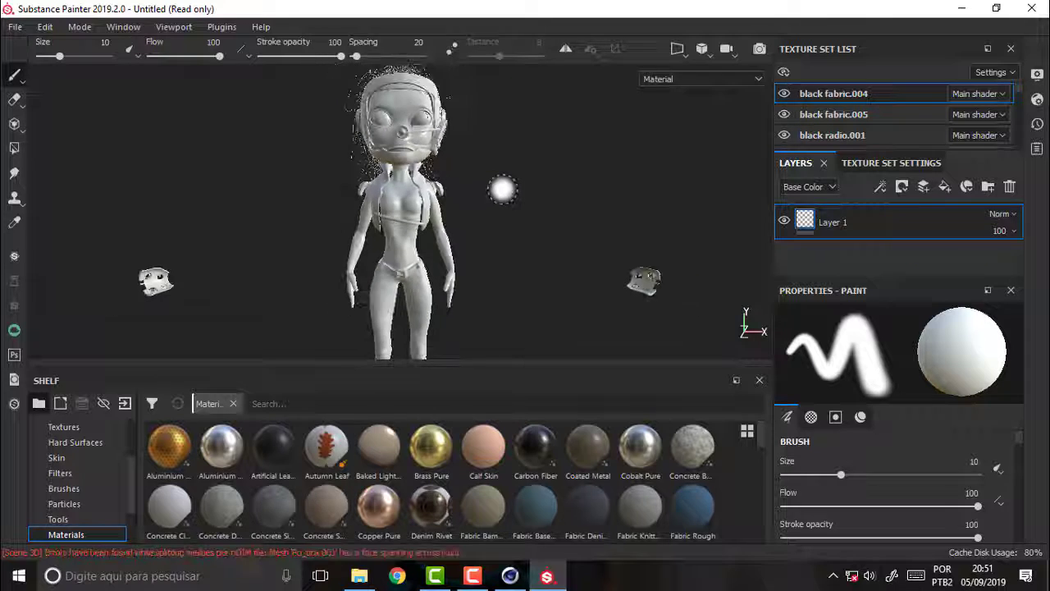
pyautogui.scroll(-1, 502, 189)
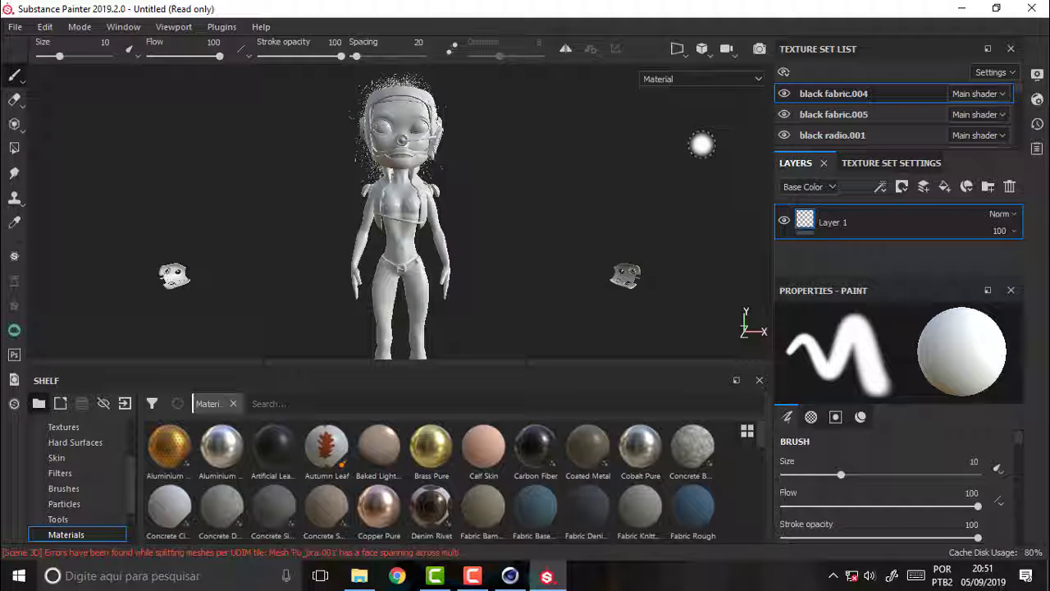
pyautogui.keyDown('alt'); pyautogui.moveTo(502, 189); pyautogui.dragTo(557, 188); pyautogui.keyUp('alt')
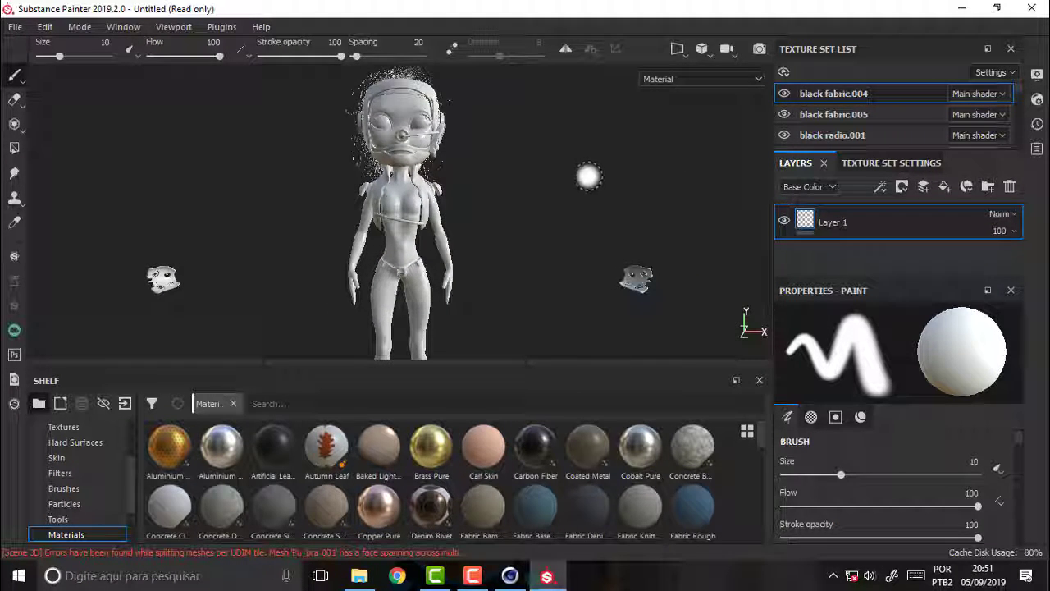
pyautogui.moveTo(495, 204)
pyautogui.keyDown('alt'); pyautogui.mouseDown()
pyautogui.moveTo(284, 231)
pyautogui.moveTo(528, 218)
pyautogui.moveTo(481, 235)
pyautogui.moveTo(570, 181)
pyautogui.moveTo(563, 200)
pyautogui.mouseUp(); pyautogui.keyUp('alt')
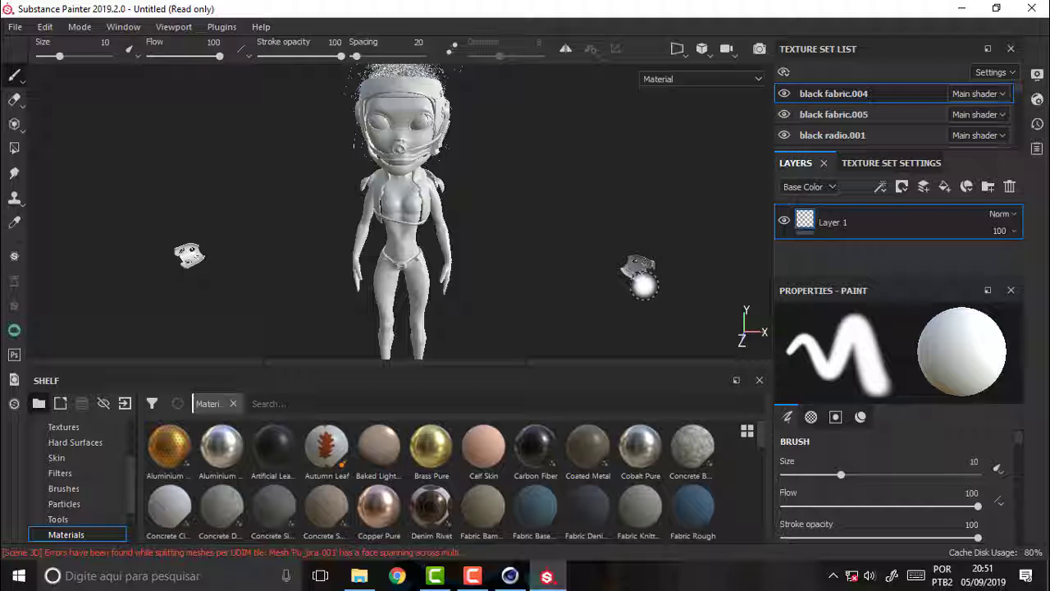
pyautogui.scroll(2, 402, 213)
pyautogui.keyDown('shift'); pyautogui.moveTo(534, 220); pyautogui.dragTo(671, 142, button='right'); pyautogui.keyUp('shift')
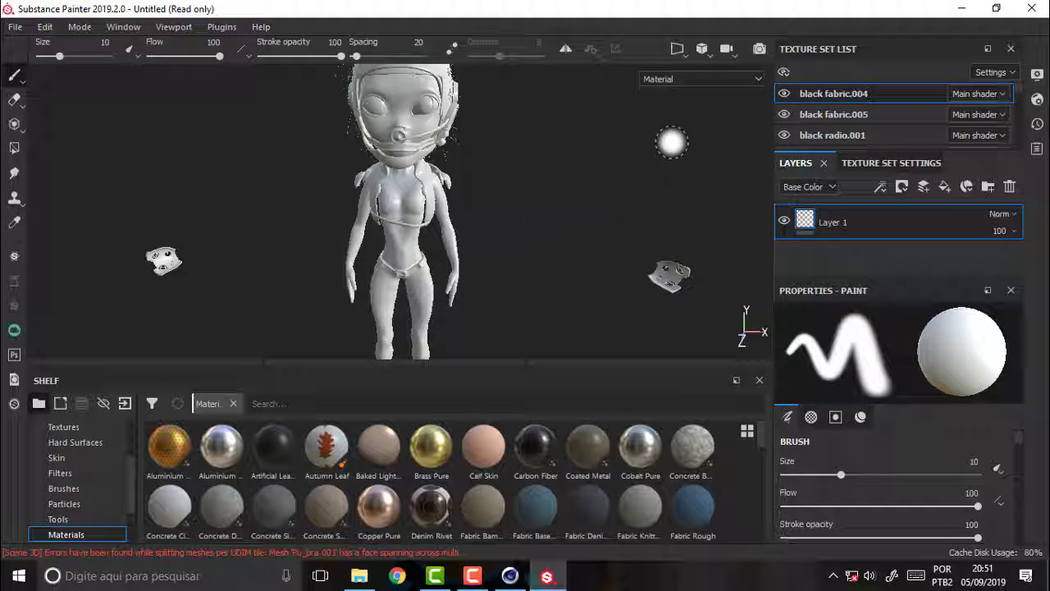
pyautogui.moveTo(553, 188)
pyautogui.keyDown('alt'); pyautogui.mouseDown(button='middle')
pyautogui.moveTo(539, 260)
pyautogui.moveTo(555, 4)
pyautogui.mouseUp(button='middle'); pyautogui.keyUp('alt')
pyautogui.keyDown('alt'); pyautogui.moveTo(534, 71); pyautogui.dragTo(522, 160, button='middle'); pyautogui.keyUp('alt')
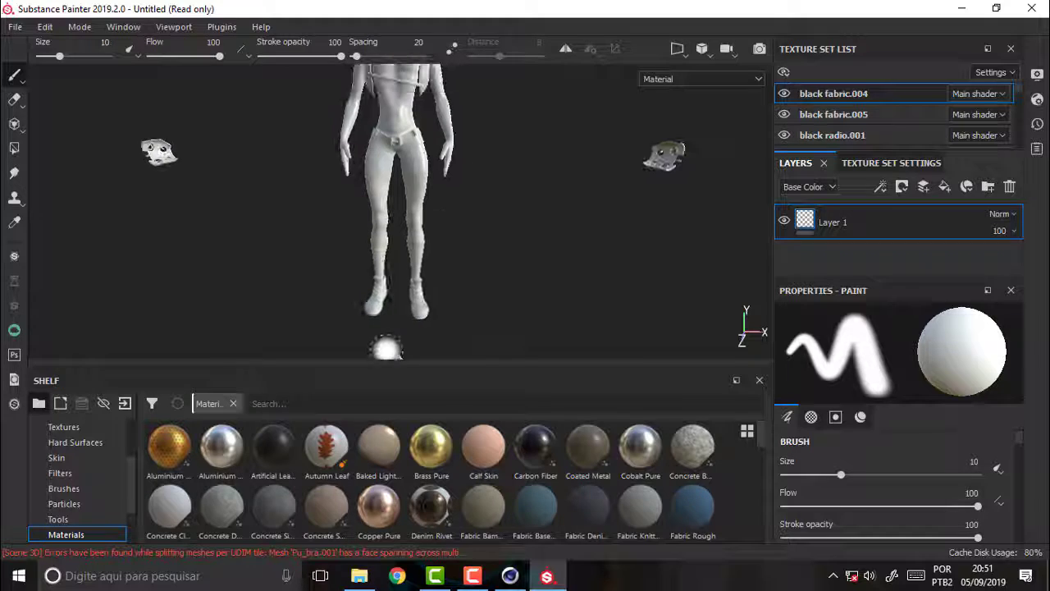
pyautogui.keyDown('alt'); pyautogui.moveTo(534, 117); pyautogui.dragTo(556, 213, button='middle'); pyautogui.keyUp('alt')
pyautogui.keyDown('alt'); pyautogui.moveTo(555, 213); pyautogui.dragTo(555, 340, button='right'); pyautogui.keyUp('alt')
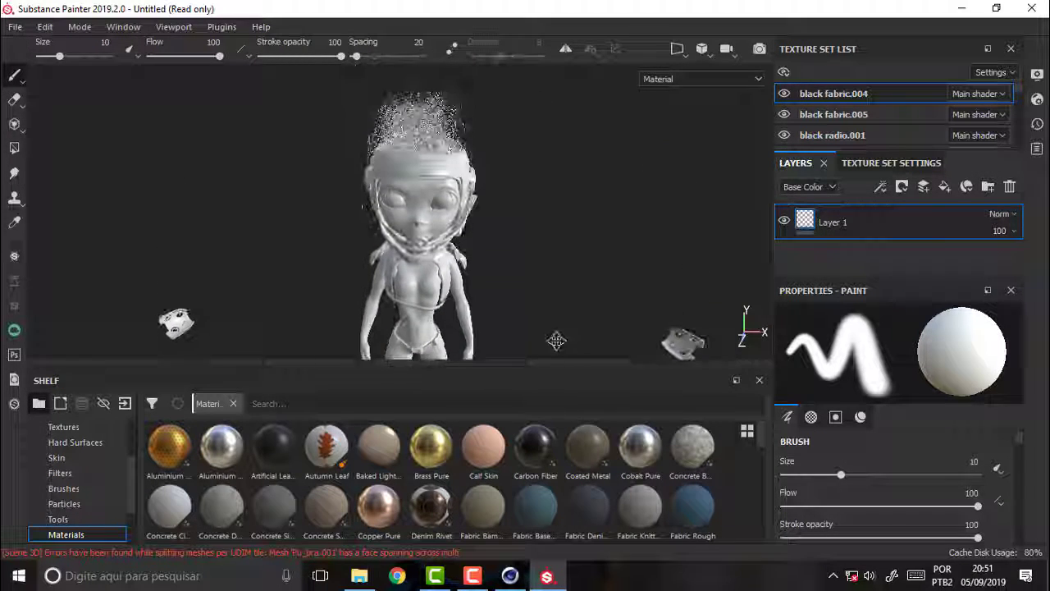
pyautogui.keyDown('alt'); pyautogui.moveTo(556, 340); pyautogui.dragTo(560, 366, button='middle'); pyautogui.keyUp('alt')
pyautogui.keyDown('alt'); pyautogui.moveTo(562, 458); pyautogui.dragTo(546, 529, button='middle'); pyautogui.keyUp('alt')
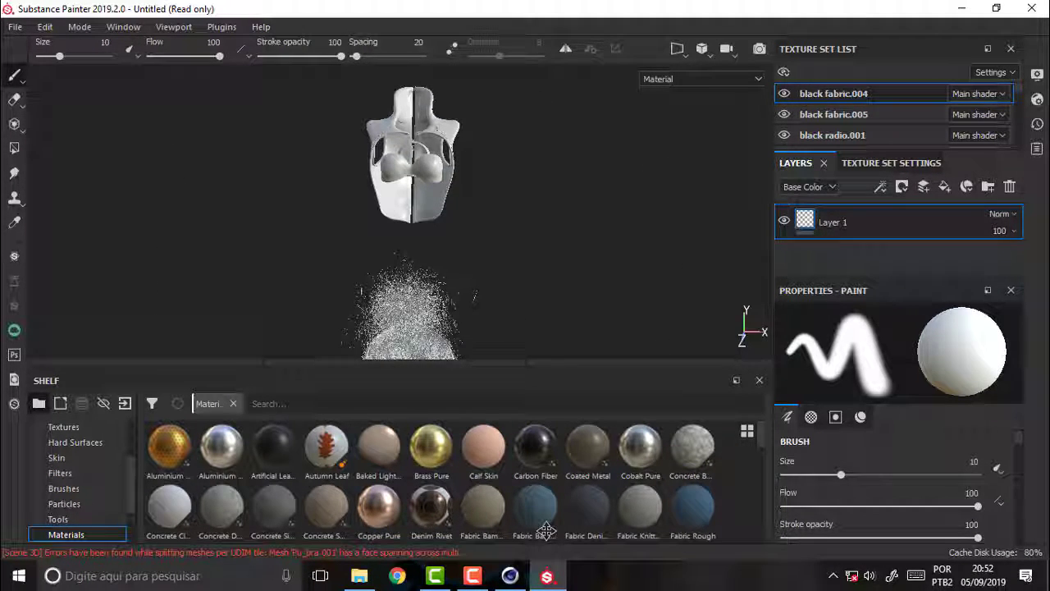
pyautogui.moveTo(546, 531)
pyautogui.keyDown('alt'); pyautogui.mouseDown(button='right')
pyautogui.moveTo(553, 317)
pyautogui.moveTo(552, 503)
pyautogui.mouseUp(button='right'); pyautogui.keyUp('alt')
pyautogui.keyDown('alt'); pyautogui.moveTo(553, 504); pyautogui.dragTo(553, 409, button='middle'); pyautogui.keyUp('alt')
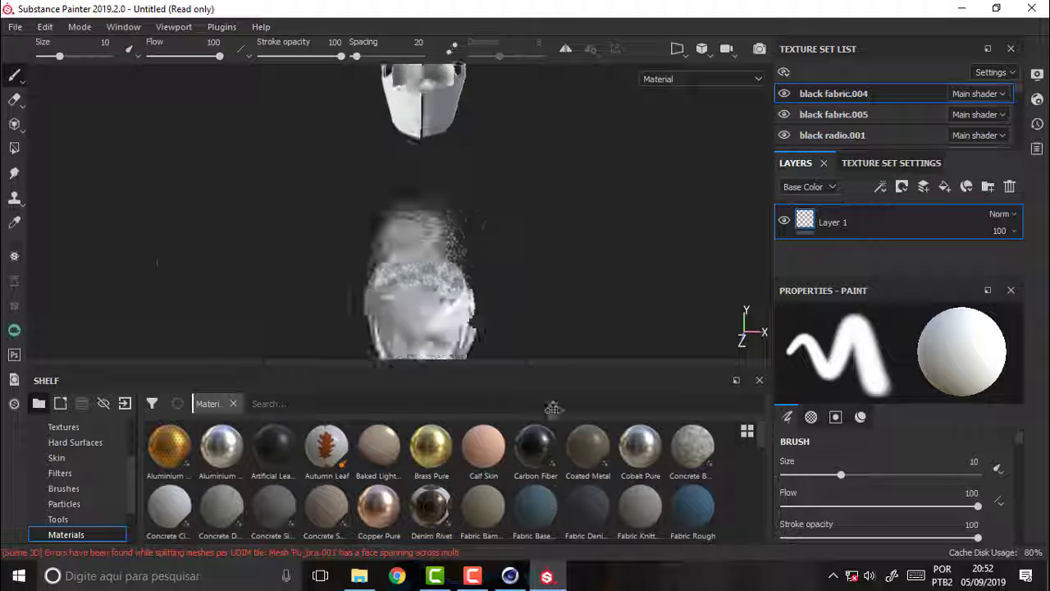
pyautogui.keyDown('alt'); pyautogui.moveTo(553, 409); pyautogui.dragTo(553, 255, button='right'); pyautogui.keyUp('alt')
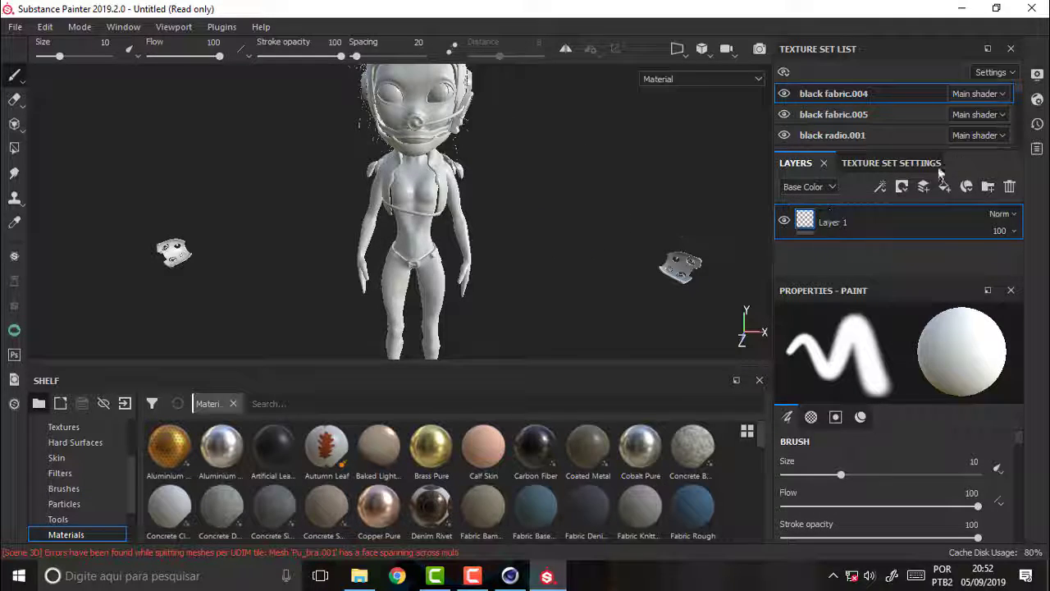
# - Enlarge the Texture Set List, scroll through it and select shoulders.001
pyautogui.moveTo(935, 149); pyautogui.dragTo(937, 329)
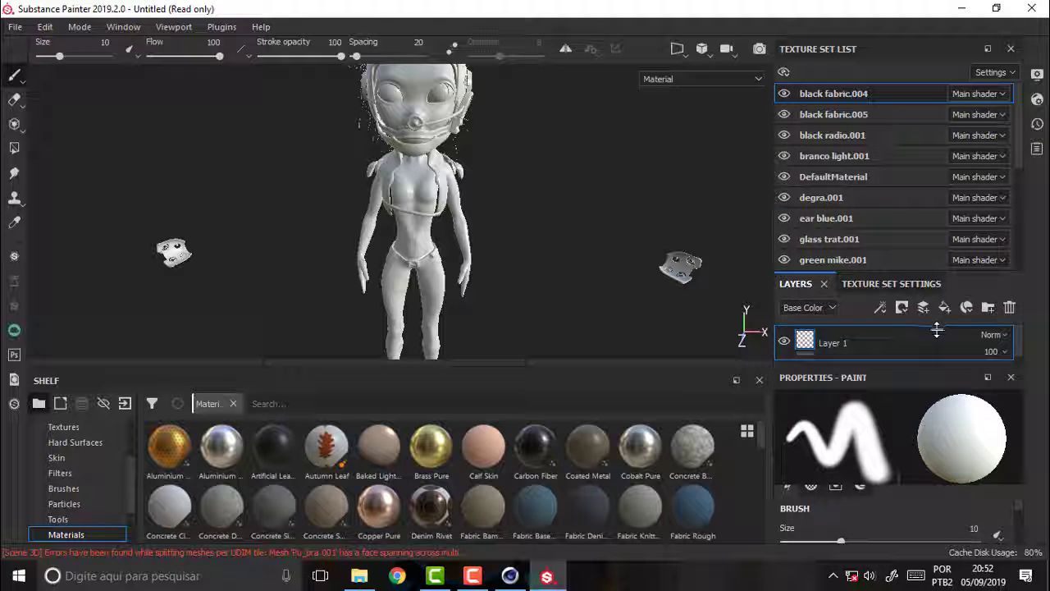
pyautogui.moveTo(1023, 115)
pyautogui.mouseDown()
pyautogui.moveTo(1024, 246)
pyautogui.moveTo(1024, 176)
pyautogui.mouseUp()
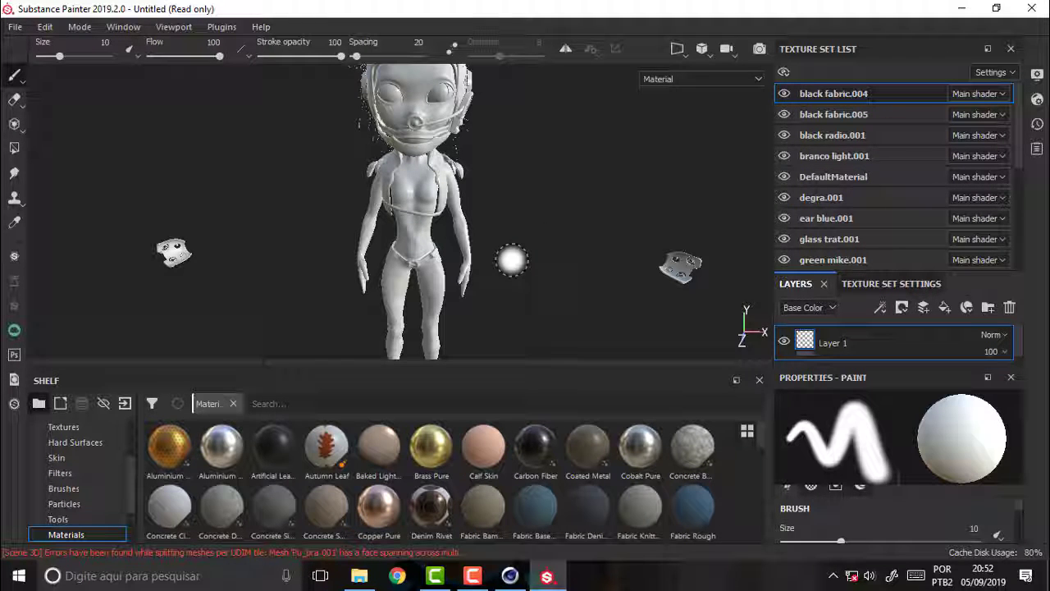
pyautogui.scroll(-3, 1017, 151)
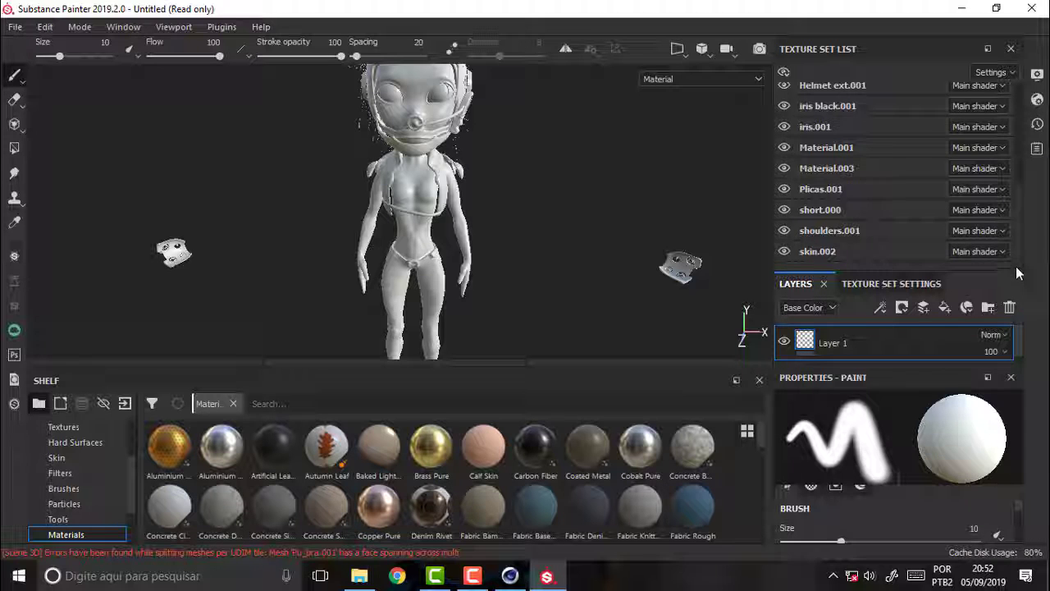
pyautogui.scroll(5, 1018, 164)
pyautogui.scroll(-2, 1021, 205)
pyautogui.scroll(-3, 1023, 259)
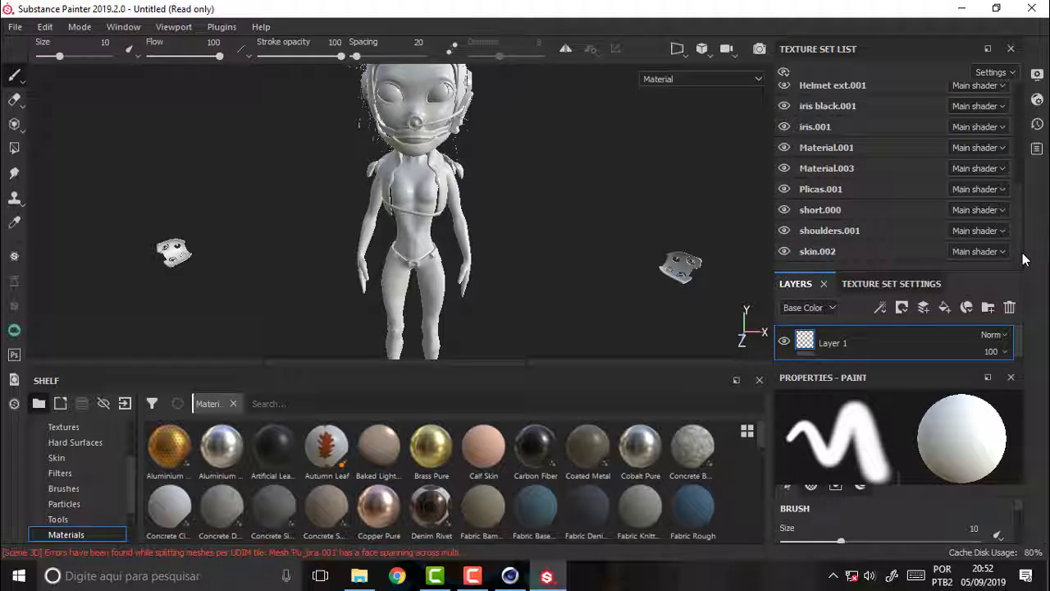
pyautogui.click(843, 232)
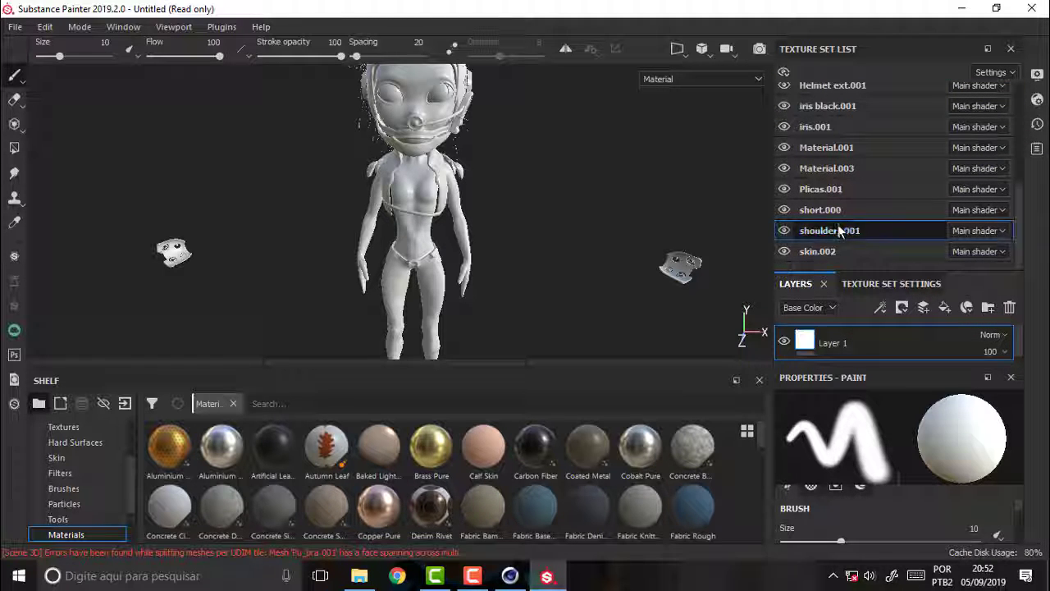
# - Switch the viewport to the combined 3D/2D view
pyautogui.click(677, 52)
pyautogui.click(706, 73)
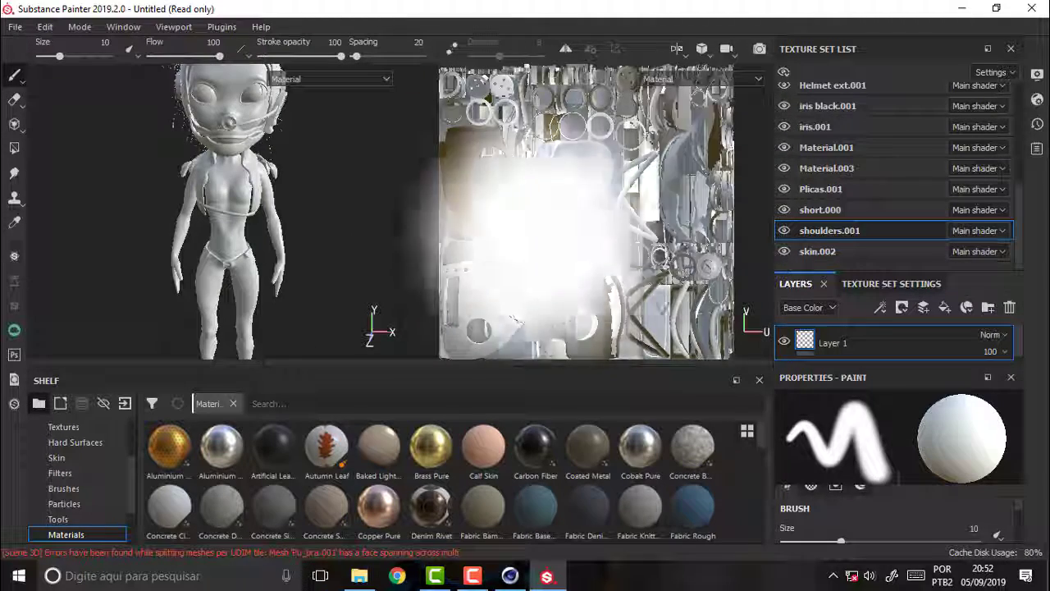
pyautogui.scroll(3, 533, 221)
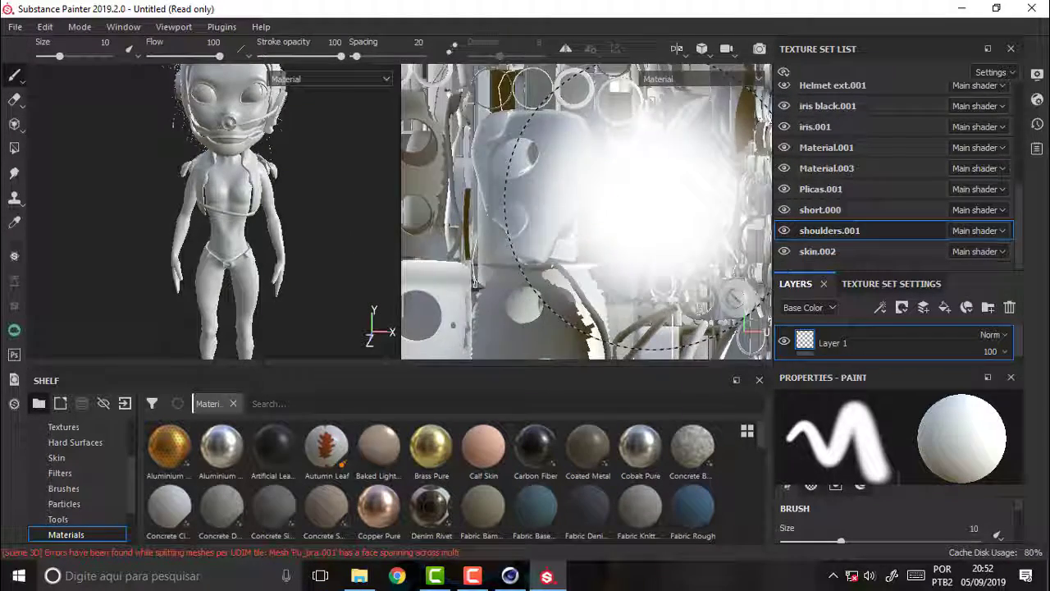
pyautogui.scroll(-3, 640, 205)
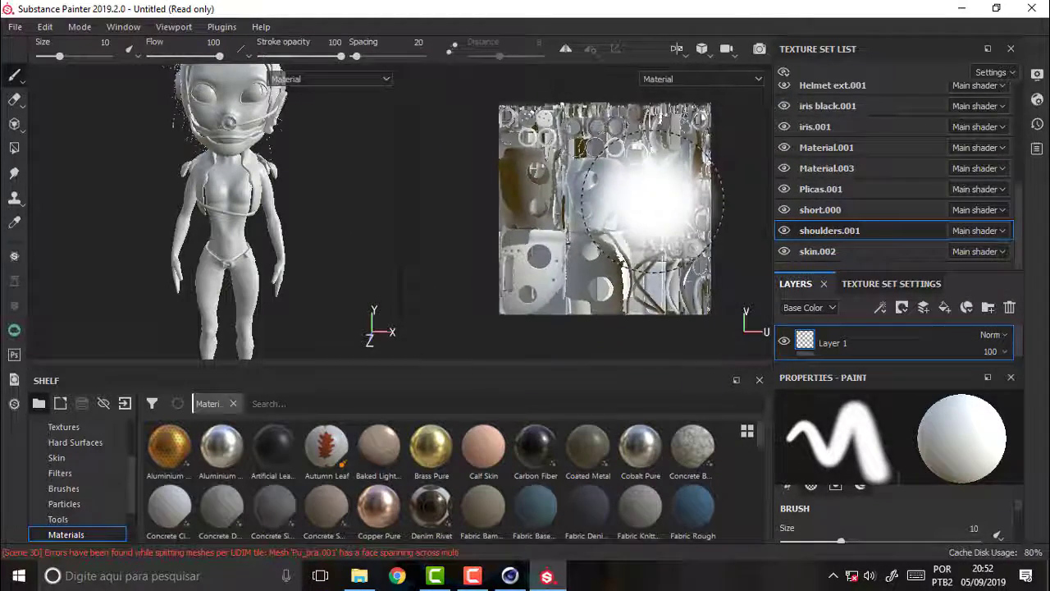
# - View UVs of short.000, Plicas.001, shoulders.001, skin.002, Material.003, Material.001, iris.001, iris black.001, Helmet ext.001
pyautogui.click(824, 210)
pyautogui.click(820, 189)
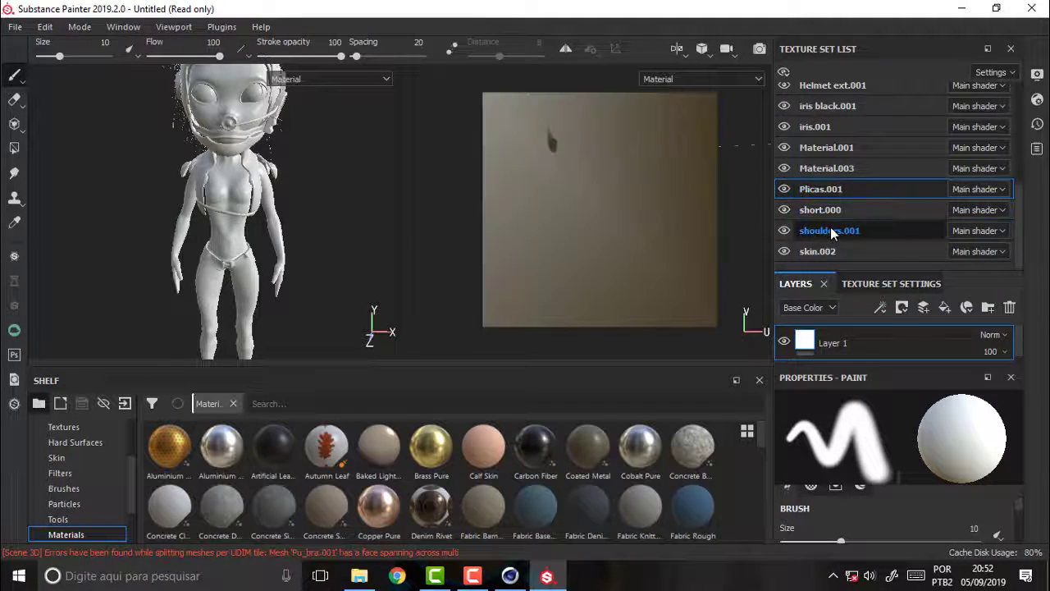
pyautogui.click(831, 230)
pyautogui.click(830, 252)
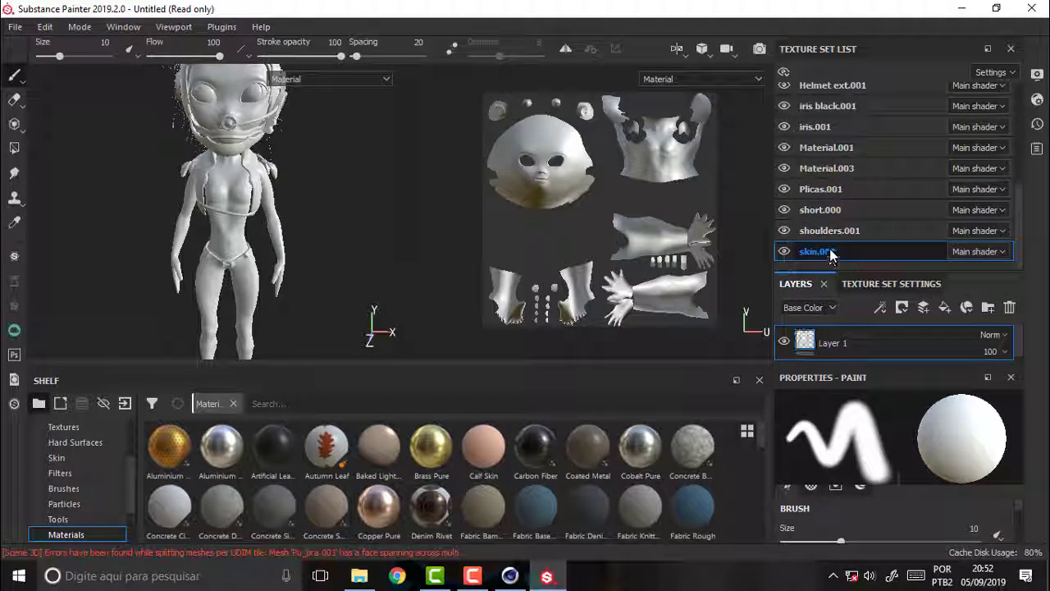
pyautogui.click(820, 168)
pyautogui.click(820, 148)
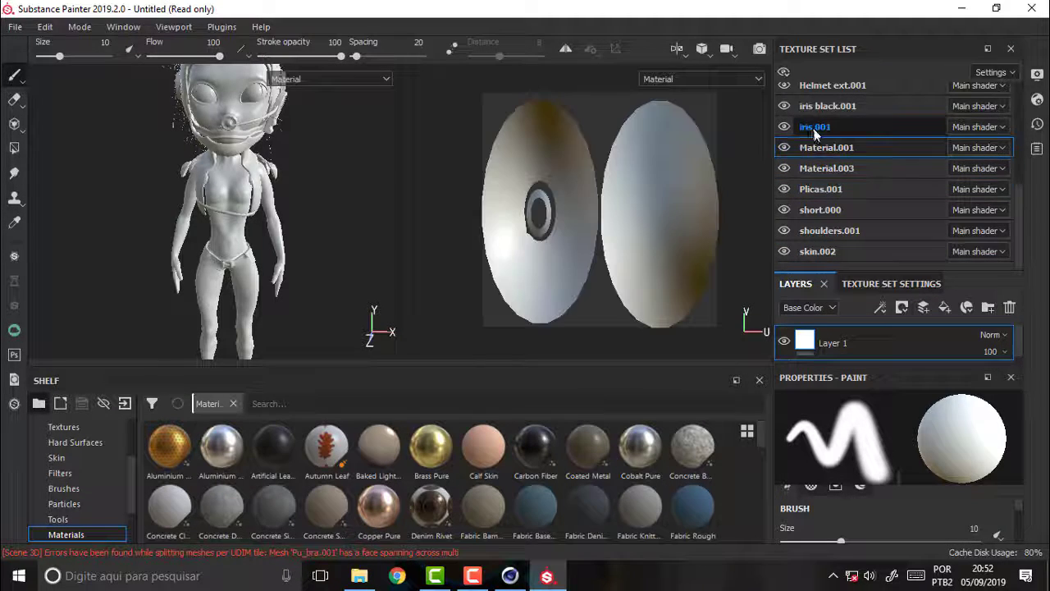
pyautogui.click(813, 128)
pyautogui.click(818, 107)
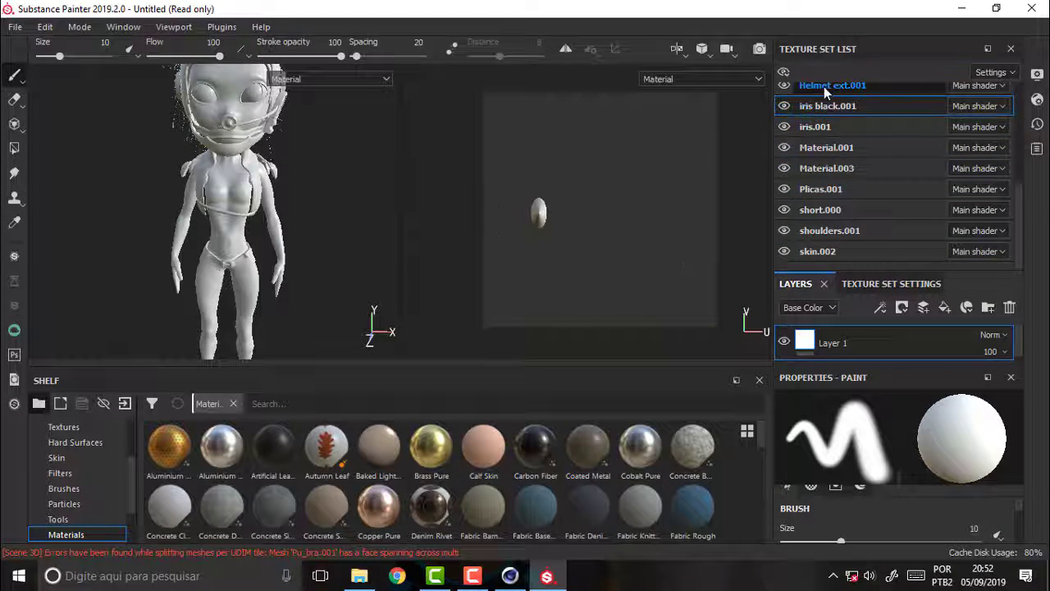
pyautogui.click(824, 86)
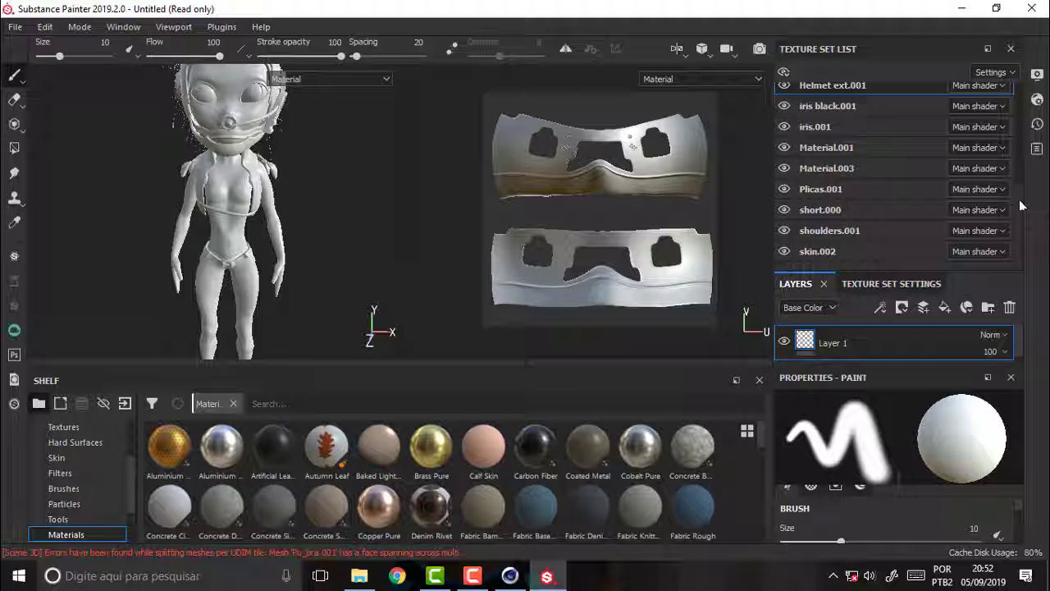
# - Compare the DefaultMaterial, degra.001 and branco light.001 UV layouts, ending on degra.001
pyautogui.scroll(4, 1021, 205)
pyautogui.click(832, 141)
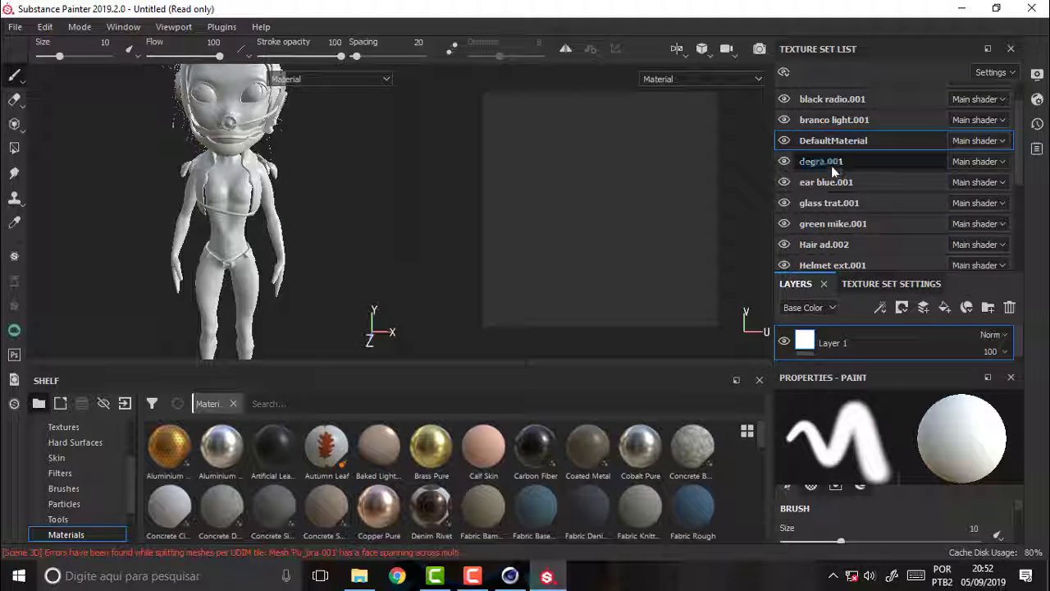
pyautogui.click(830, 169)
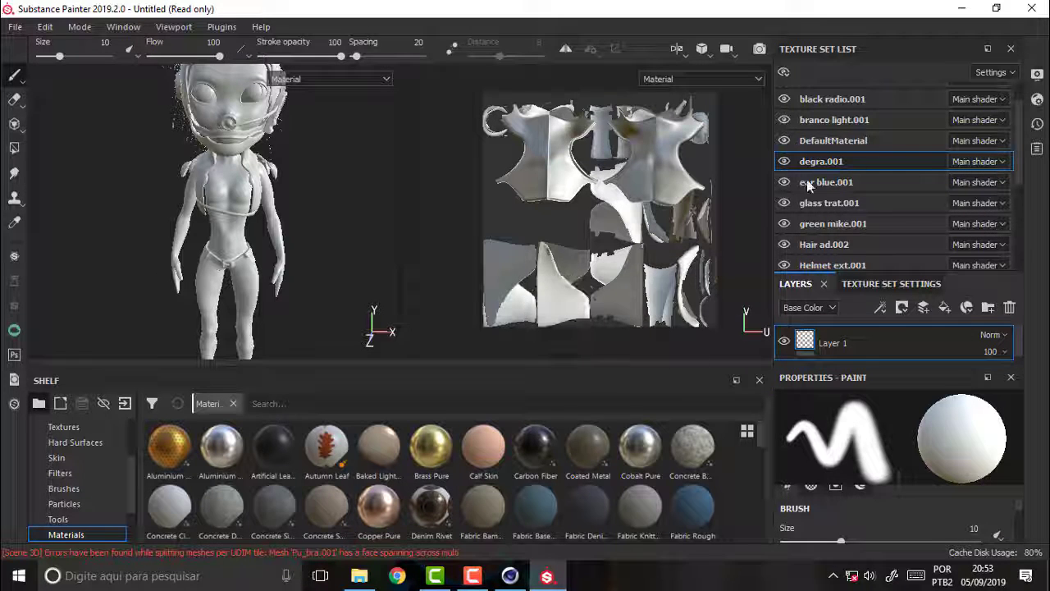
pyautogui.click(821, 140)
pyautogui.click(836, 120)
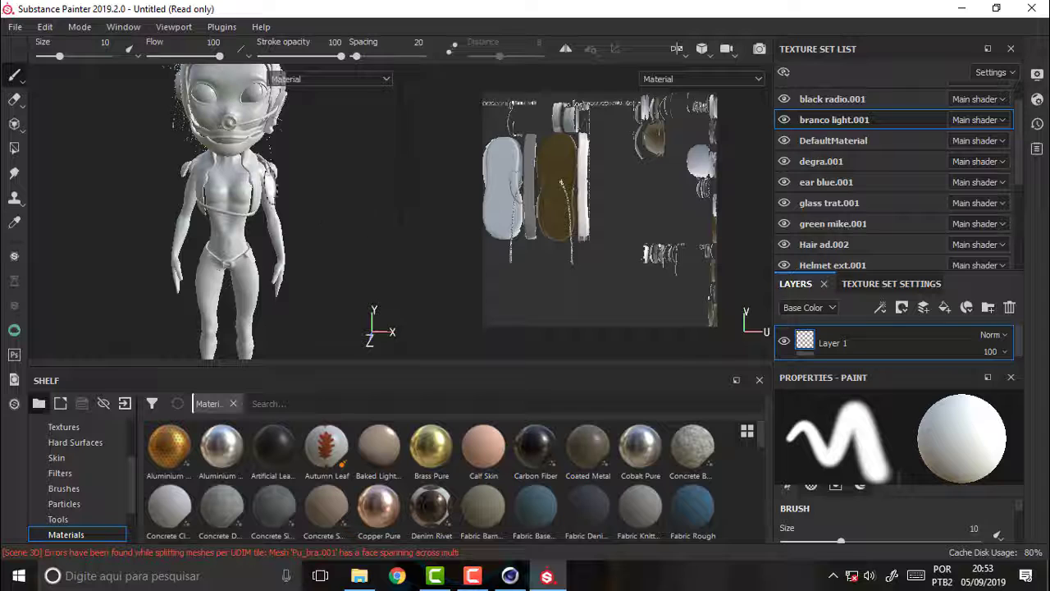
pyautogui.click(858, 141)
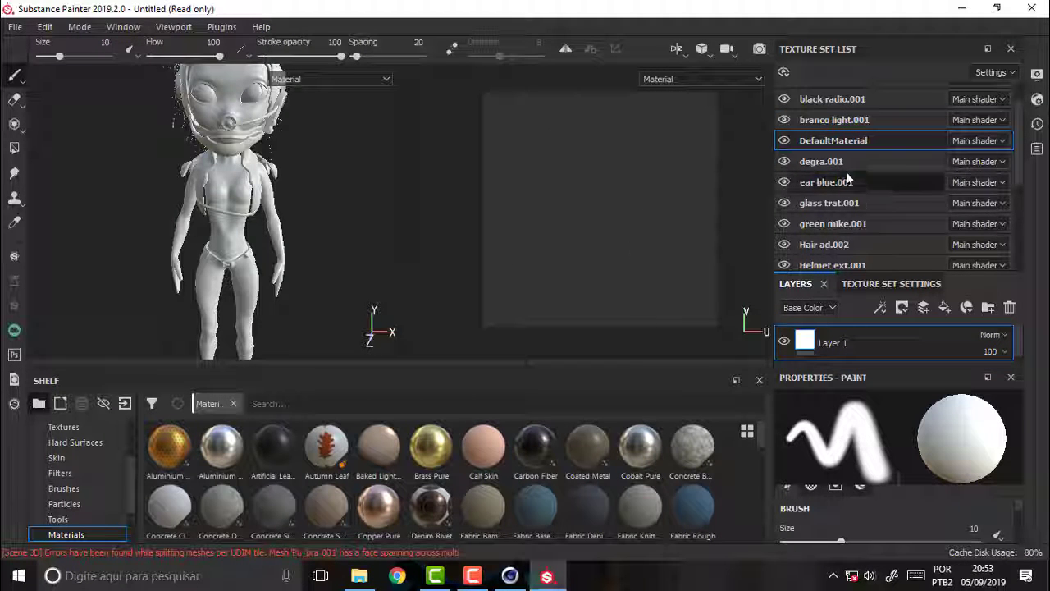
pyautogui.click(832, 162)
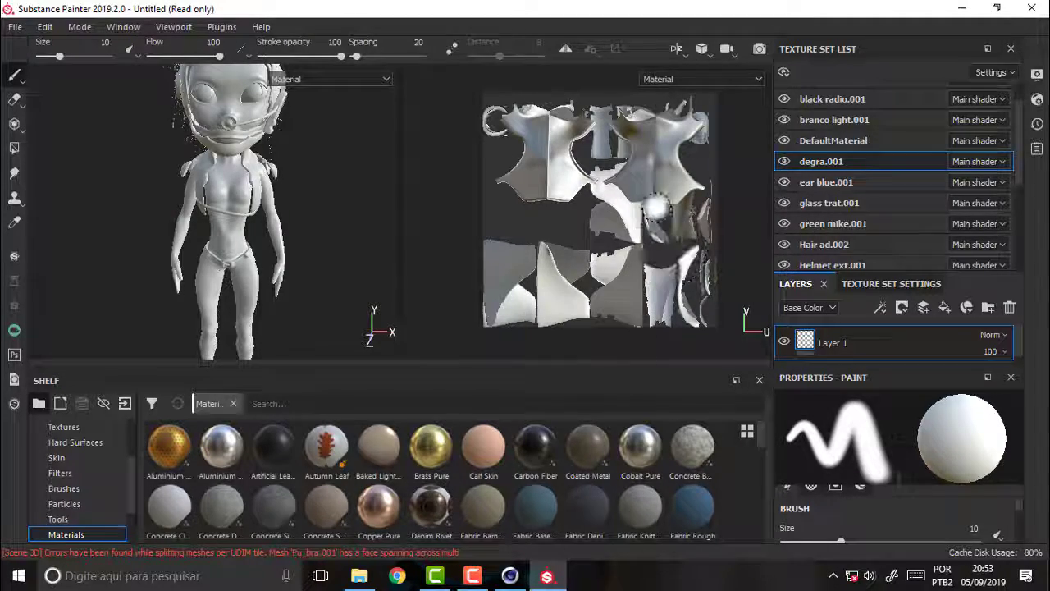
pyautogui.click(510, 579)
# - Glance at Cinema 4D, then return to Substance Painter and select branco light.001
pyautogui.click(510, 579)
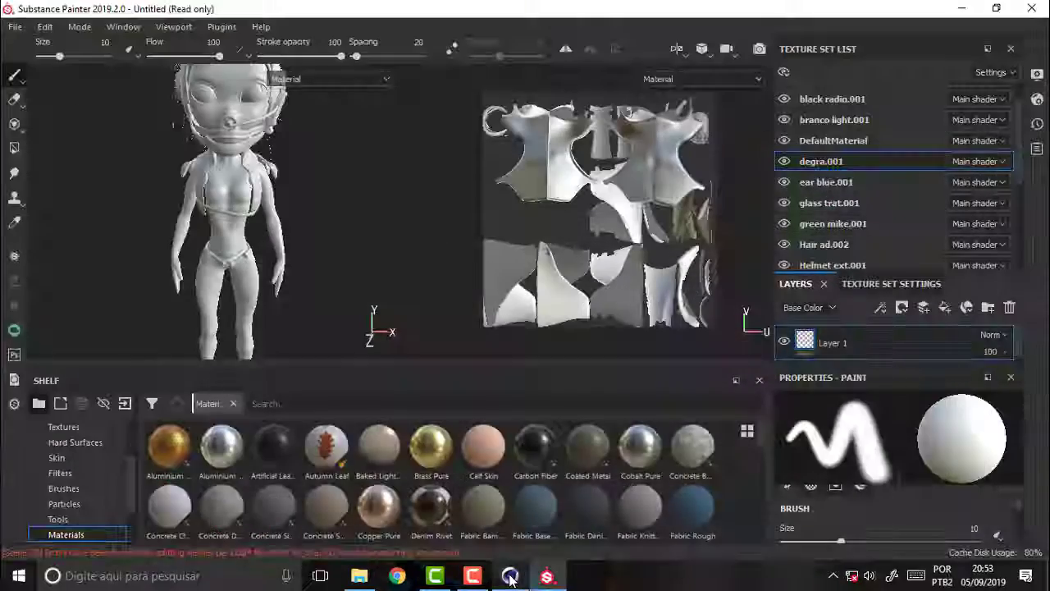
pyautogui.click(511, 579)
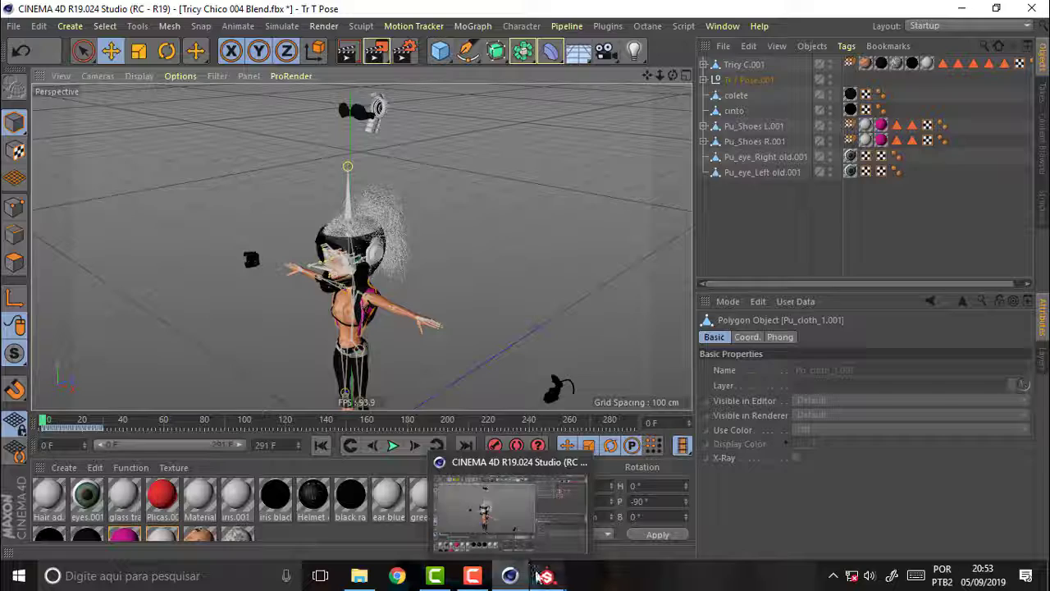
pyautogui.click(551, 579)
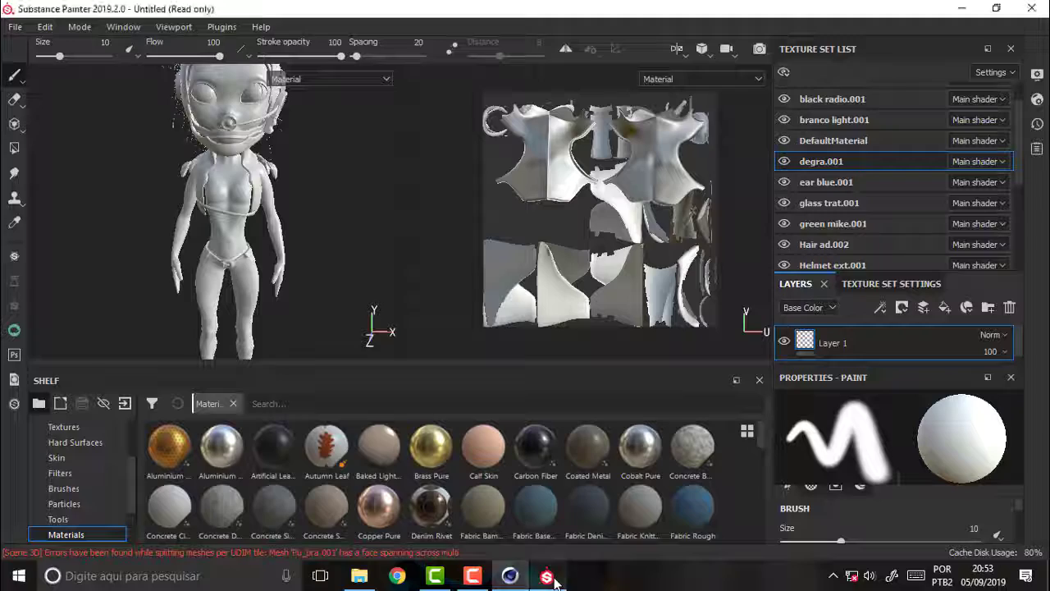
pyautogui.click(830, 119)
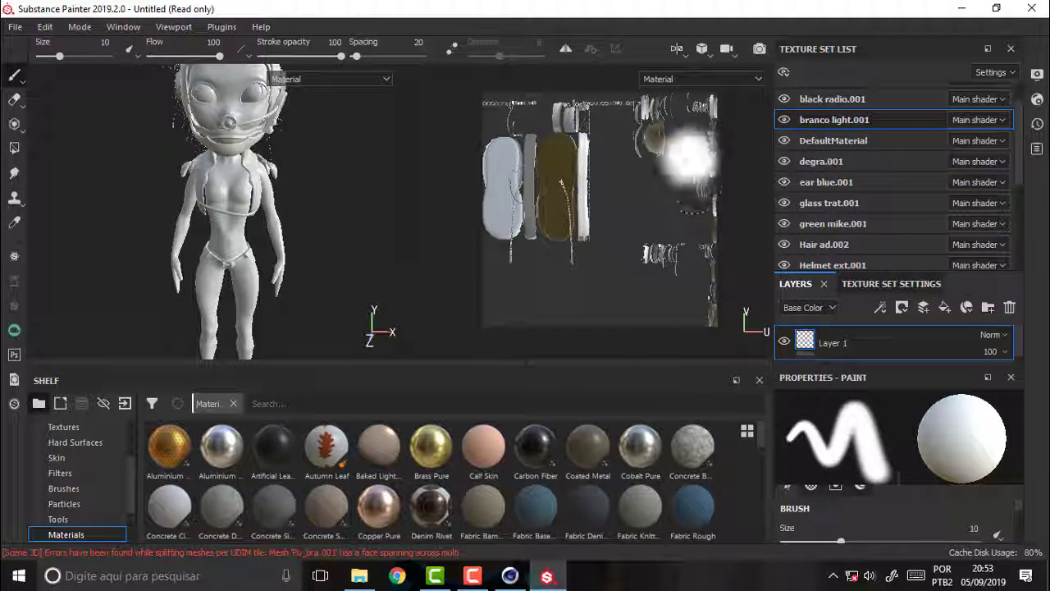
pyautogui.moveTo(1018, 115)
pyautogui.mouseDown()
pyautogui.moveTo(1021, 181)
pyautogui.moveTo(1019, 92)
pyautogui.mouseUp()
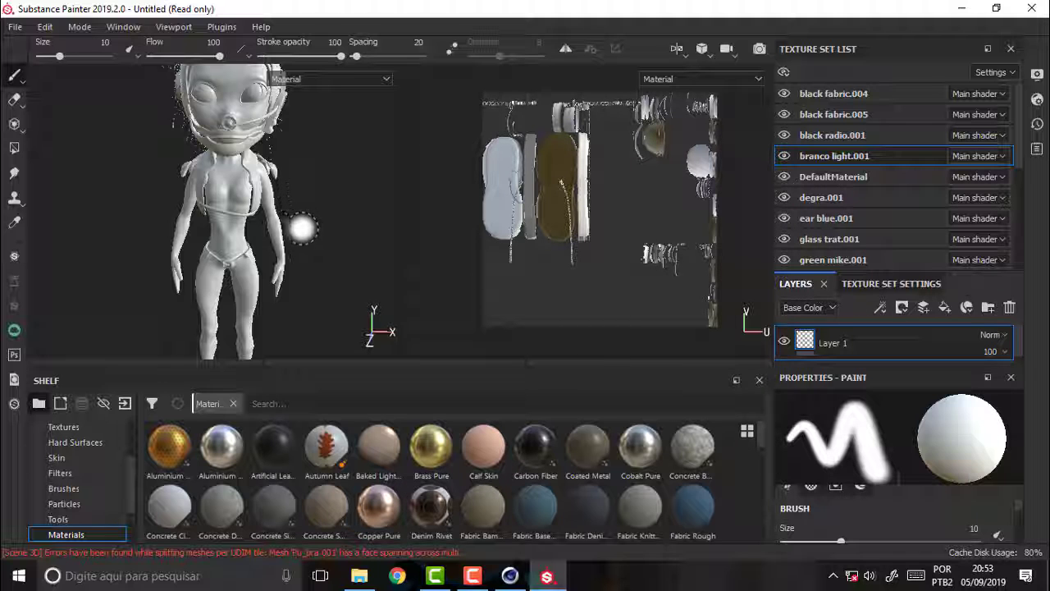
# - View UVs of black fabric.004/.005, black radio.001, branco light.001, DefaultMaterial, degra.001, ear blue.001, glass trat.001, green mike.001
pyautogui.click(846, 96)
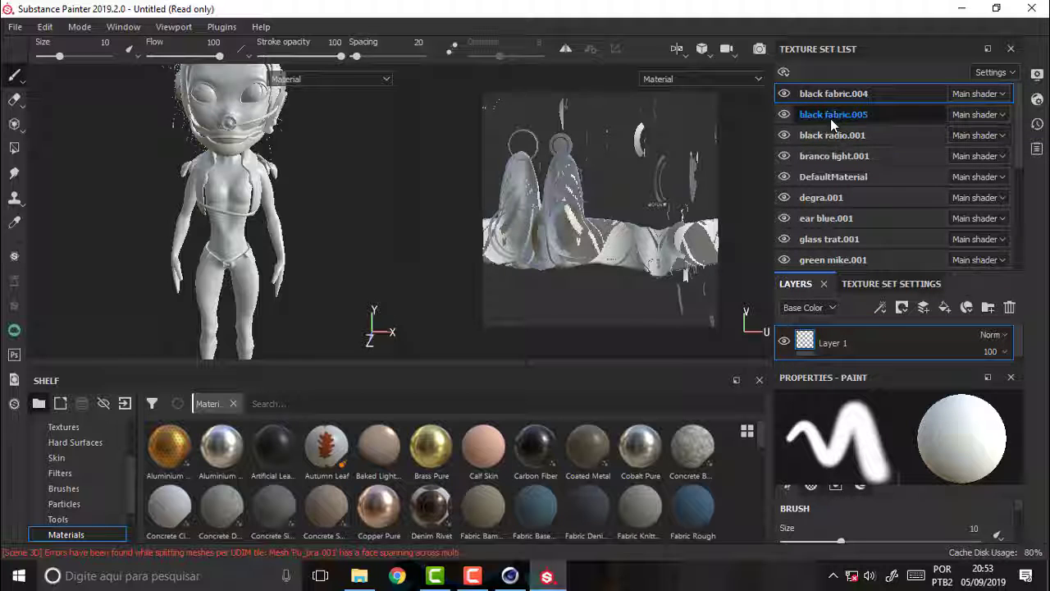
pyautogui.click(830, 119)
pyautogui.click(830, 137)
pyautogui.click(829, 156)
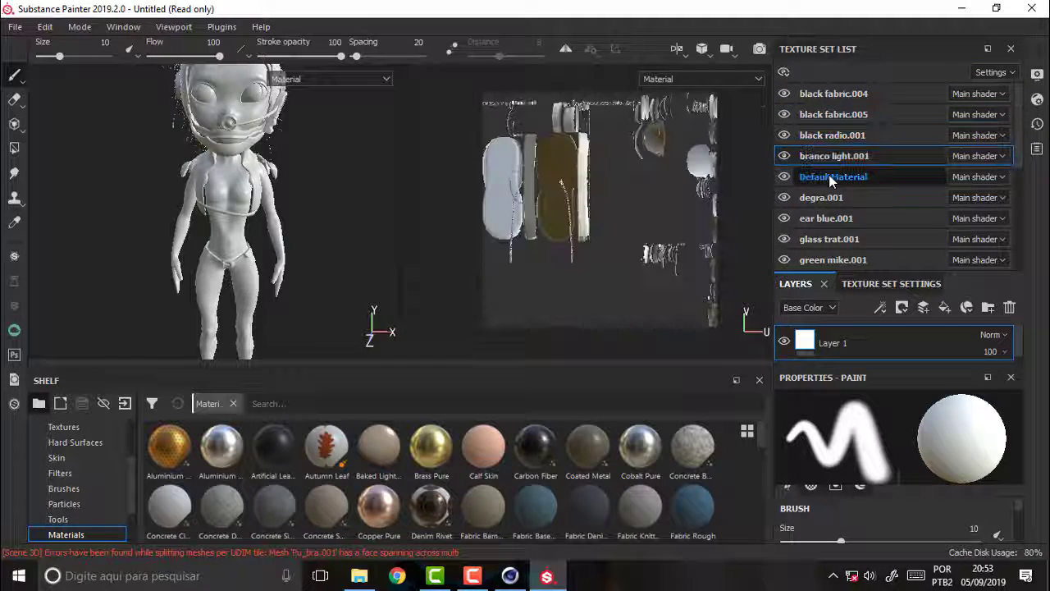
pyautogui.click(830, 177)
pyautogui.click(819, 197)
pyautogui.click(821, 218)
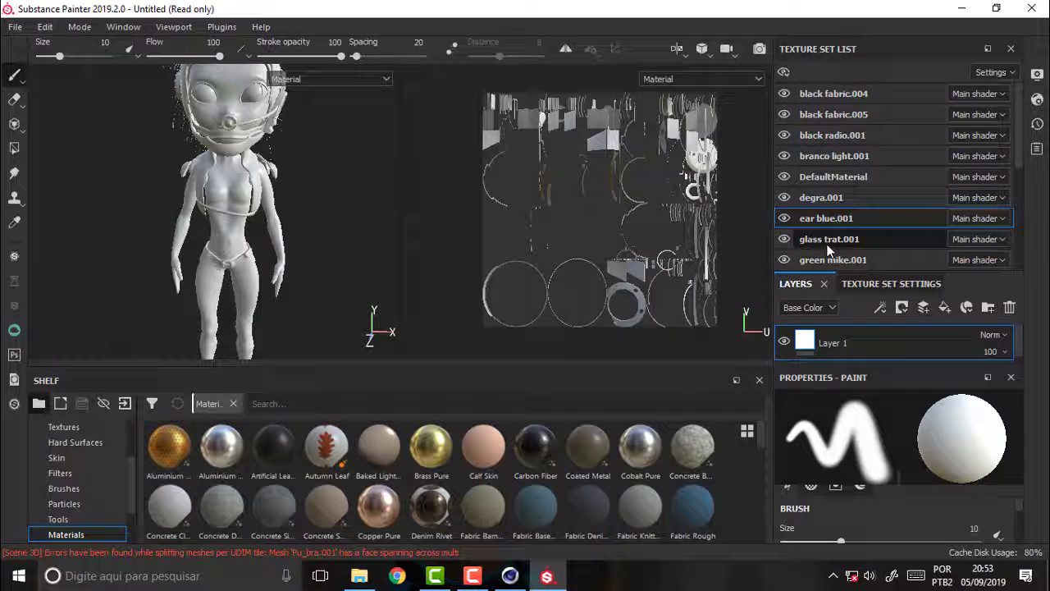
pyautogui.click(827, 241)
pyautogui.click(830, 260)
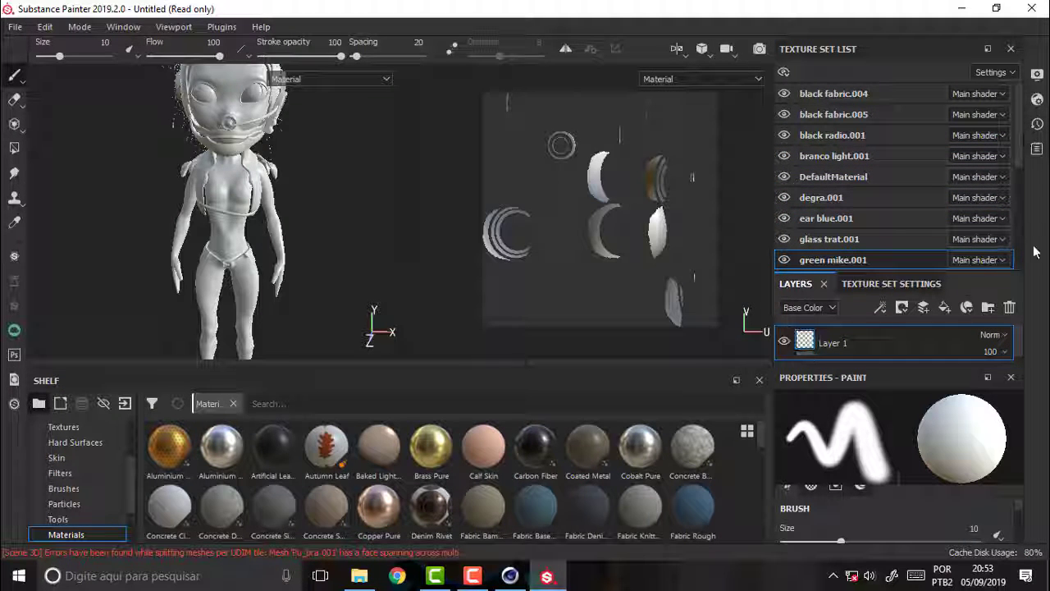
pyautogui.scroll(-3, 1022, 162)
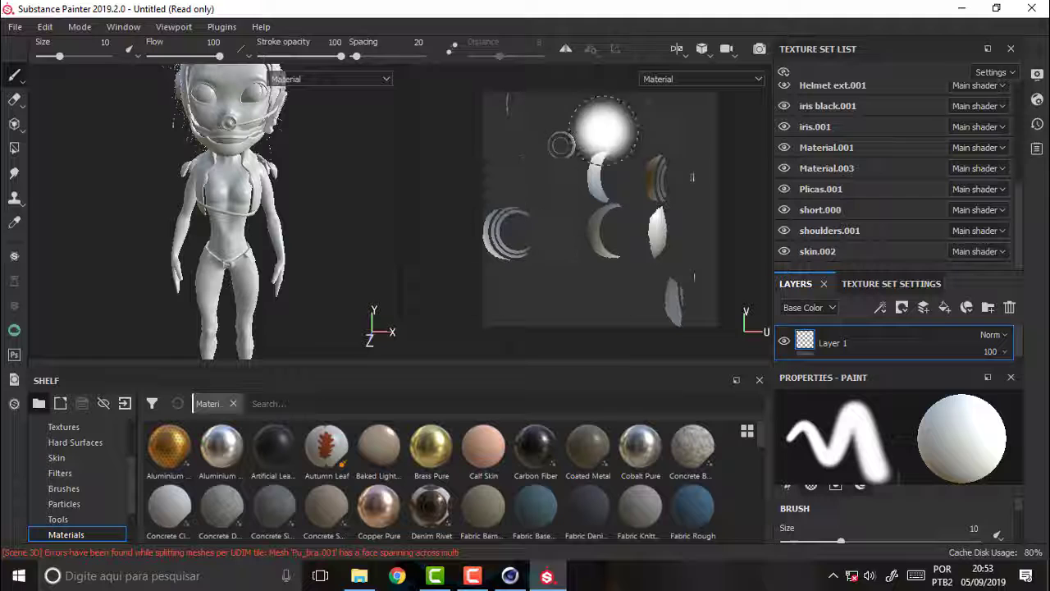